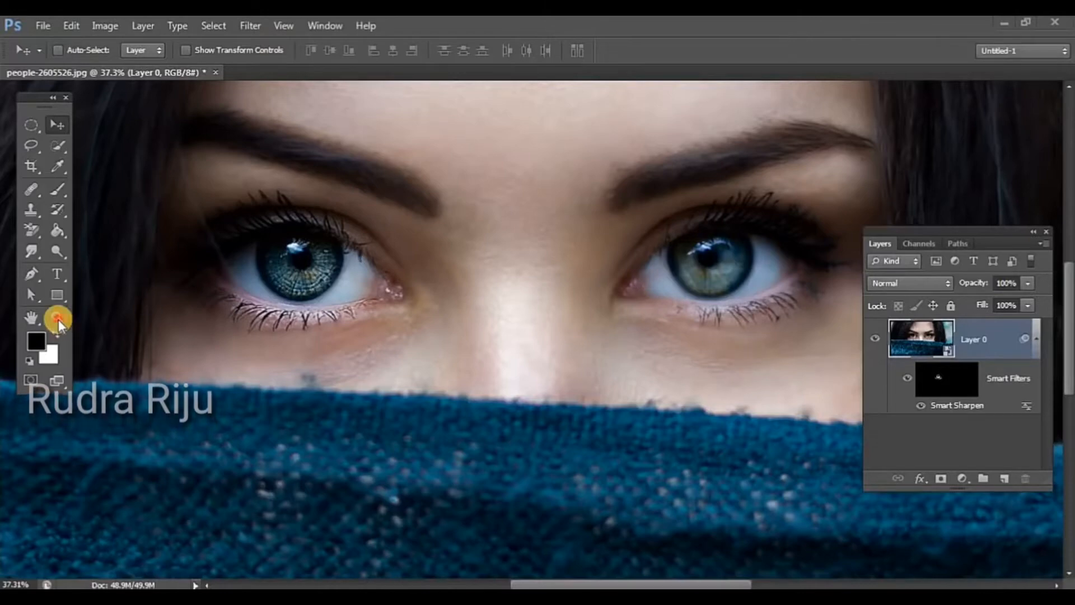
Step: Compare the eyes with and without the smart filters by toggling Layer 0's filter visibility off and on
scroll(411, 350, up, 1)
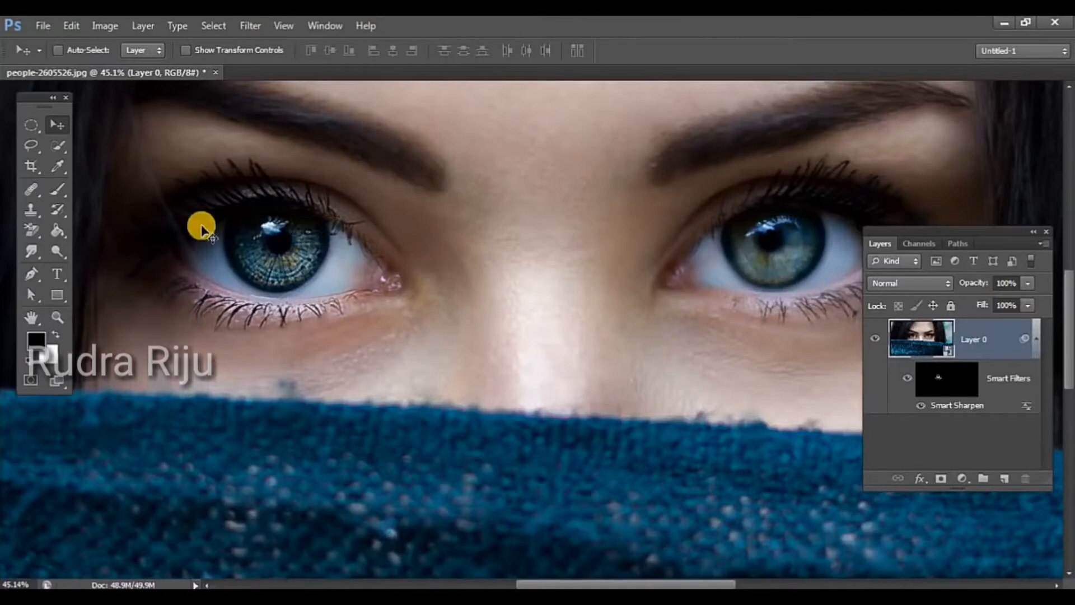
click(907, 383)
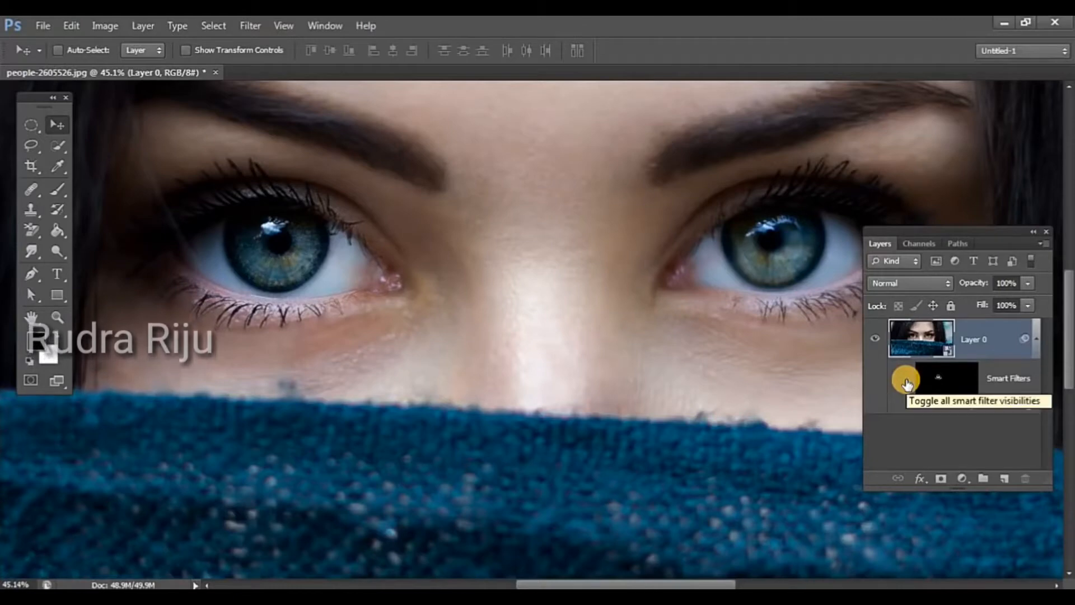
click(908, 383)
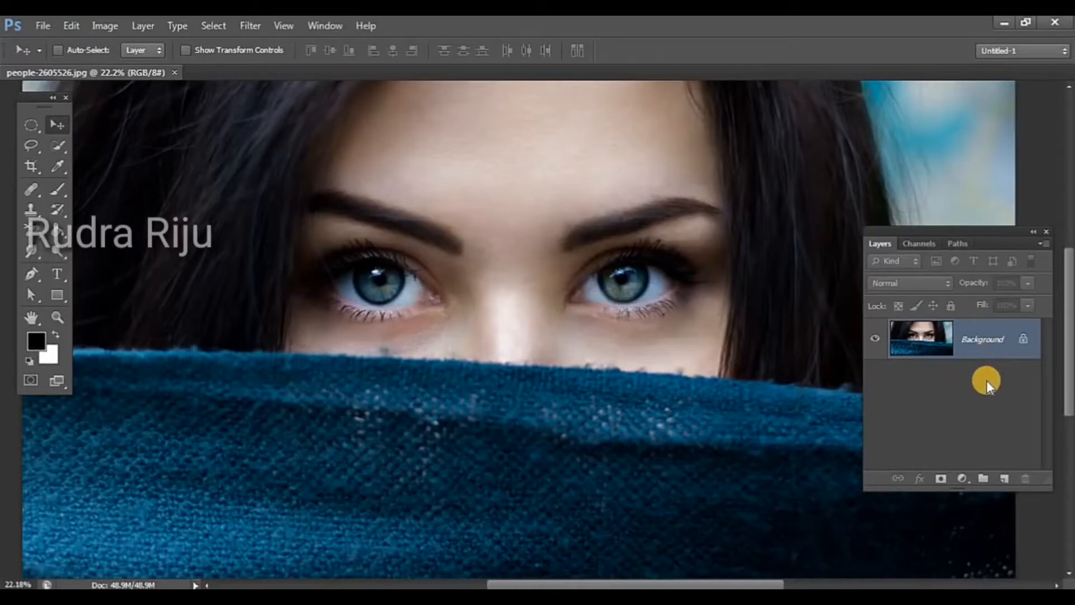
Step: Unlock the Background as a regular layer named Layer 0 and convert it to a smart object
double_click(1003, 340)
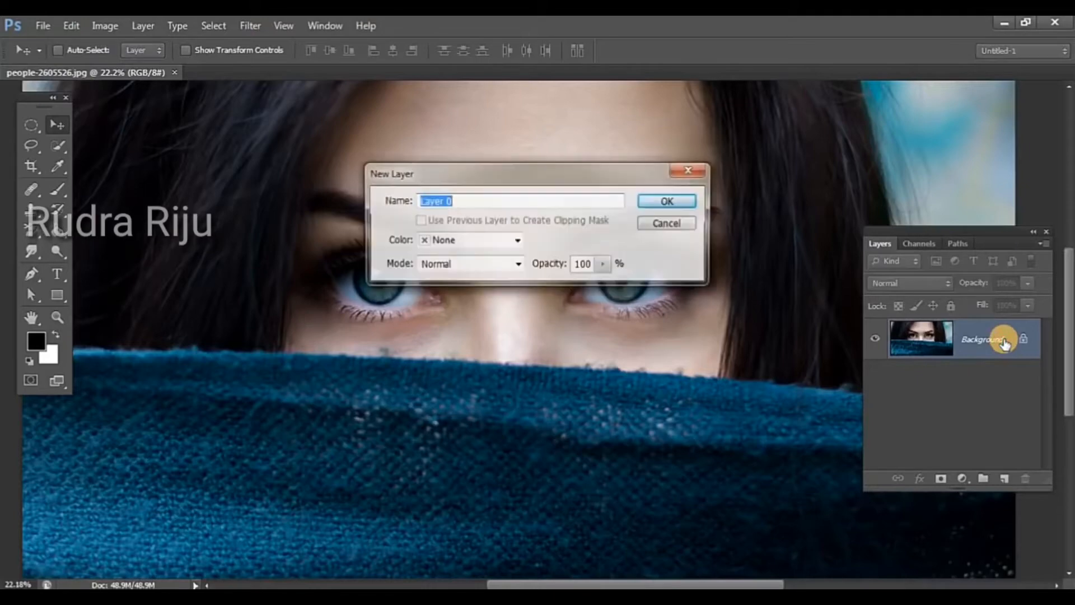
click(666, 200)
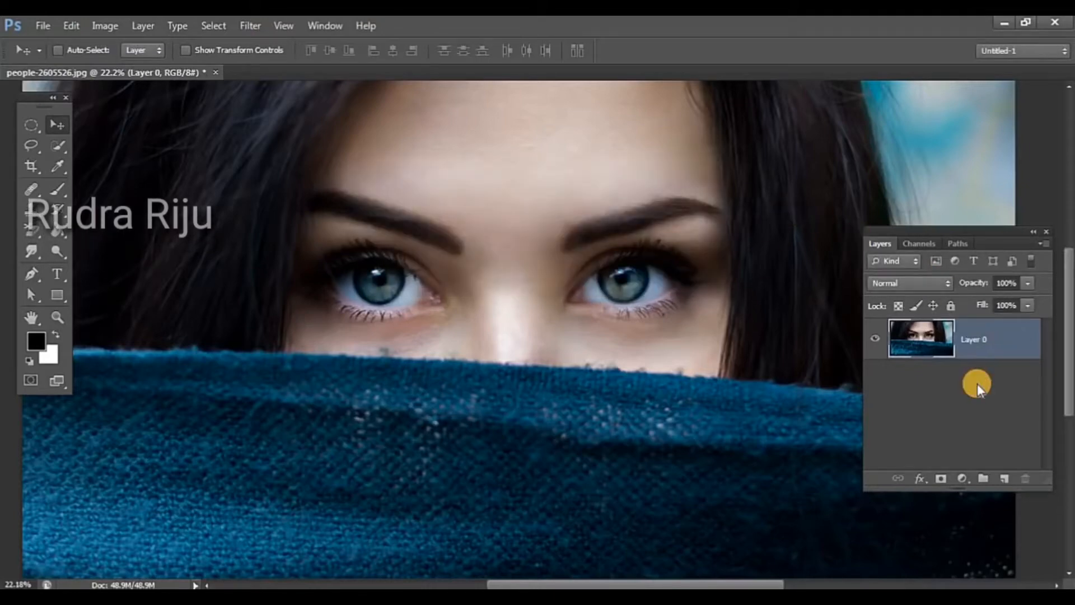
right_click(1005, 344)
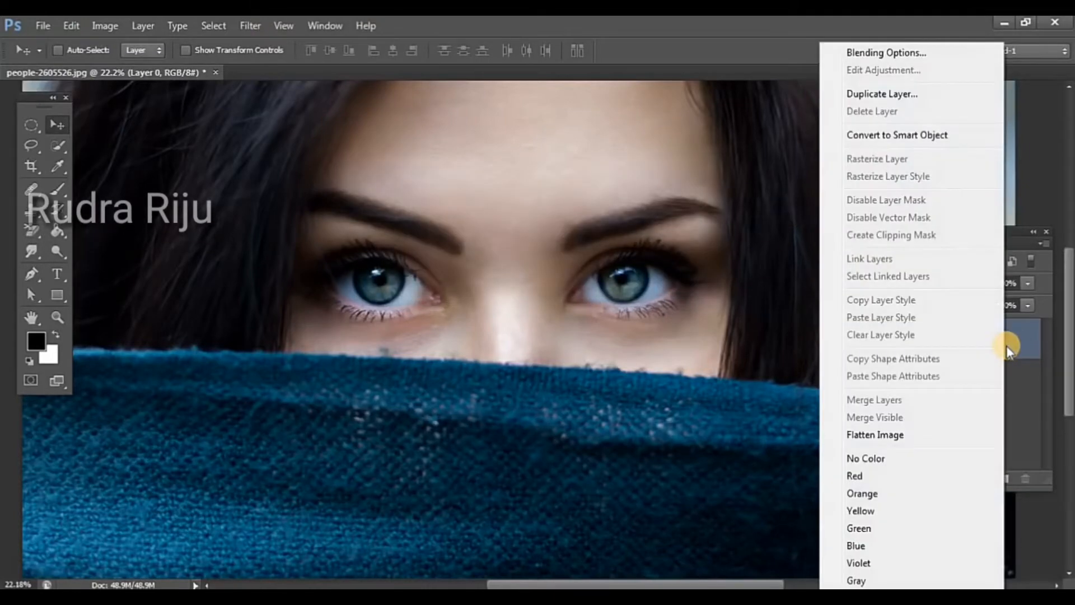
click(915, 137)
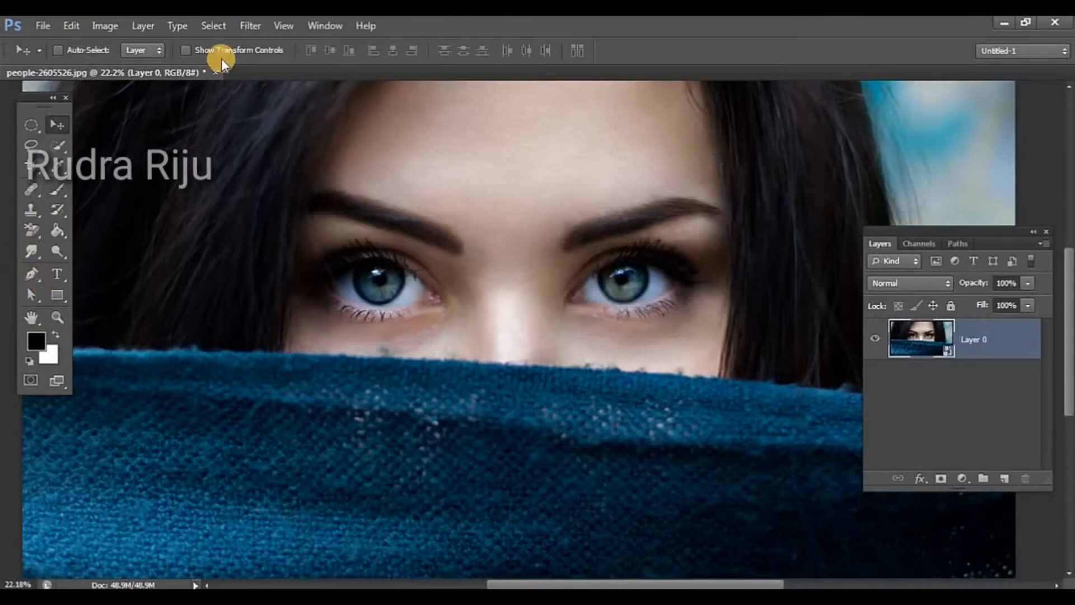
Step: Open the Smart Sharpen filter for Layer 0 and frame the eye on the photo's left in its preview at 50%
click(250, 24)
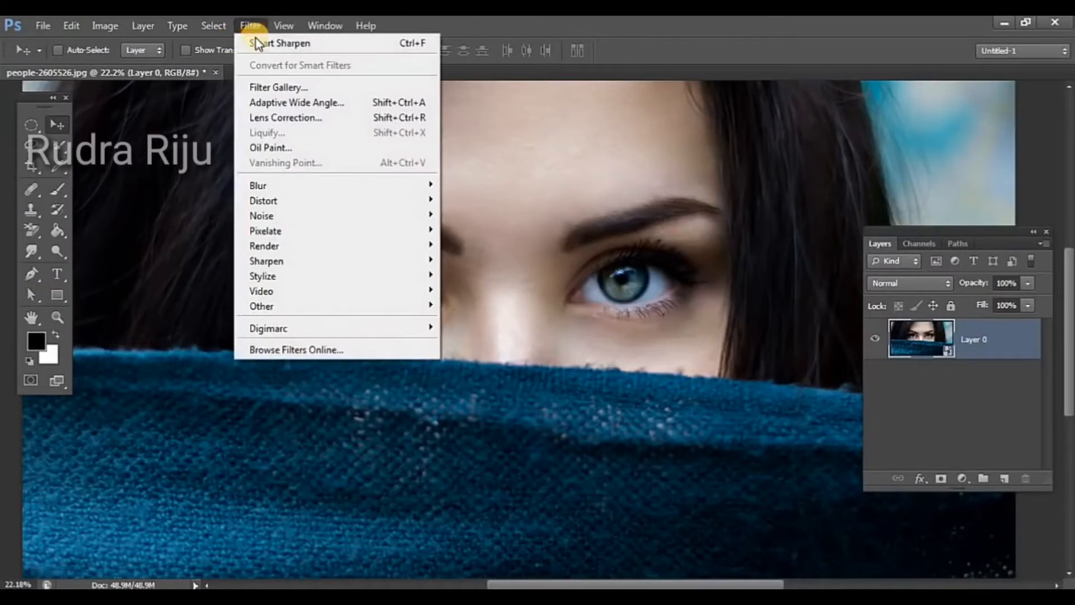
mouse_move(335, 263)
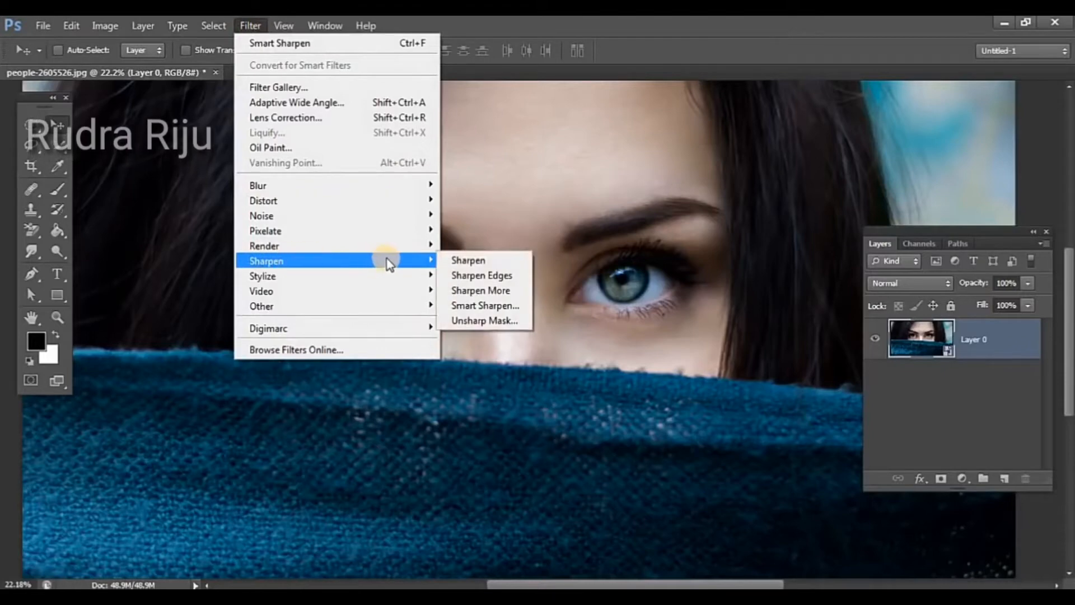
click(516, 308)
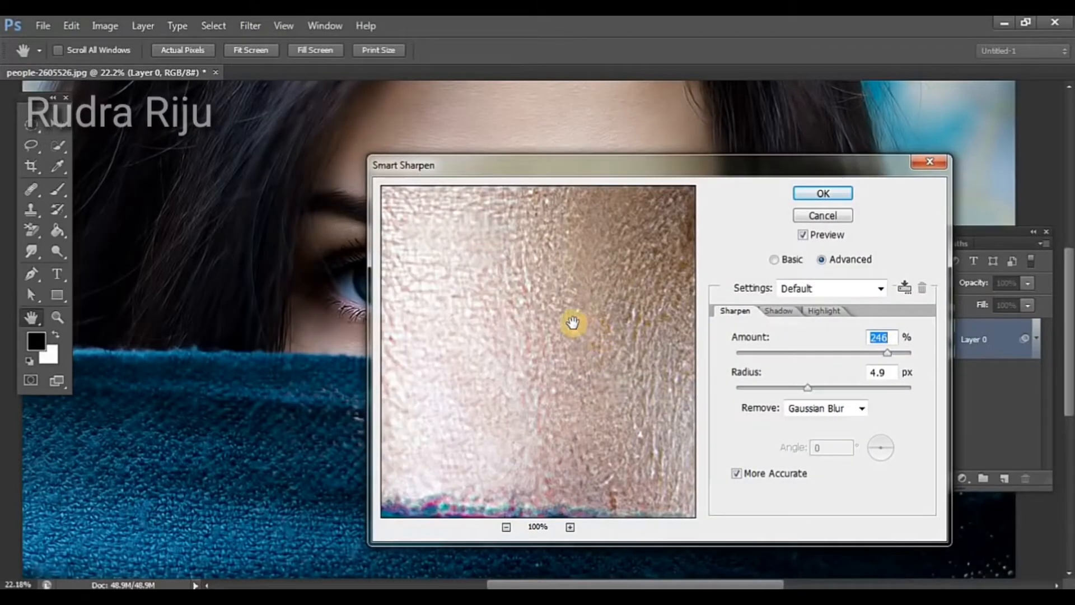
drag(571, 173, 466, 129)
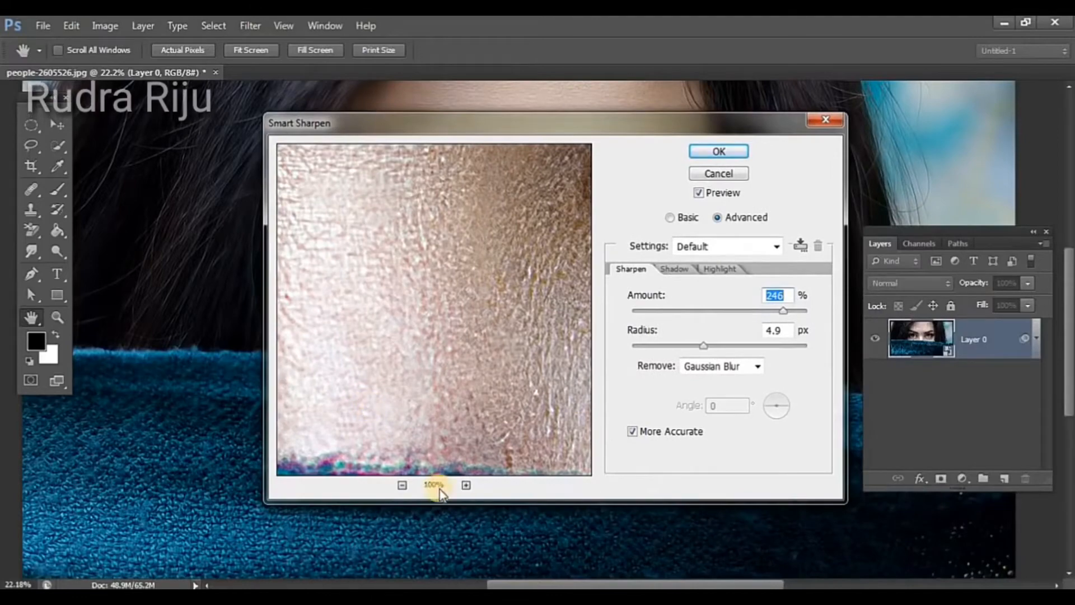
click(402, 485)
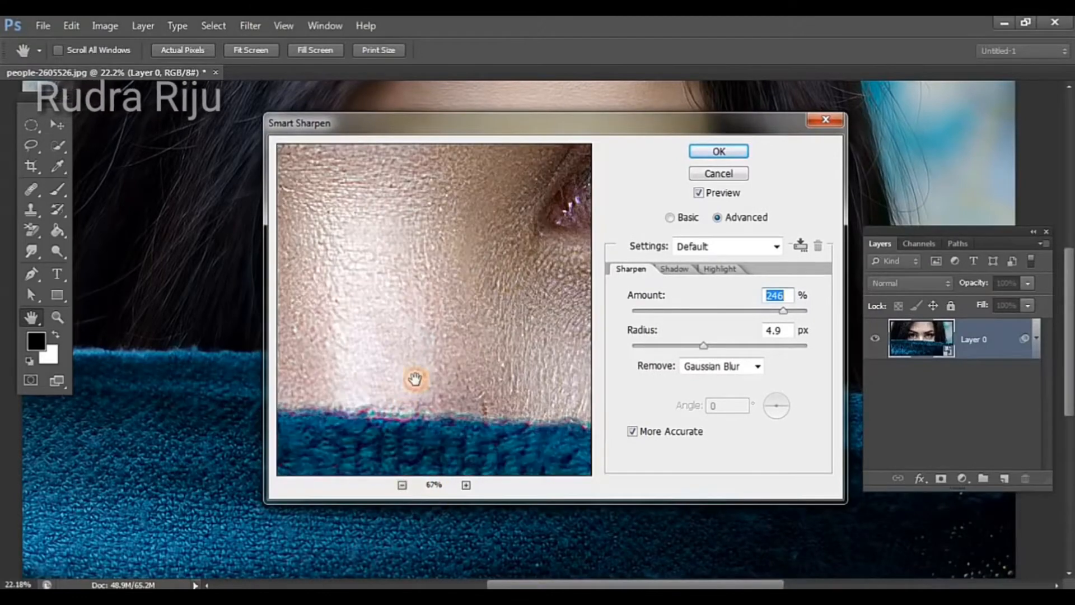
drag(415, 380, 610, 376)
drag(482, 353, 528, 396)
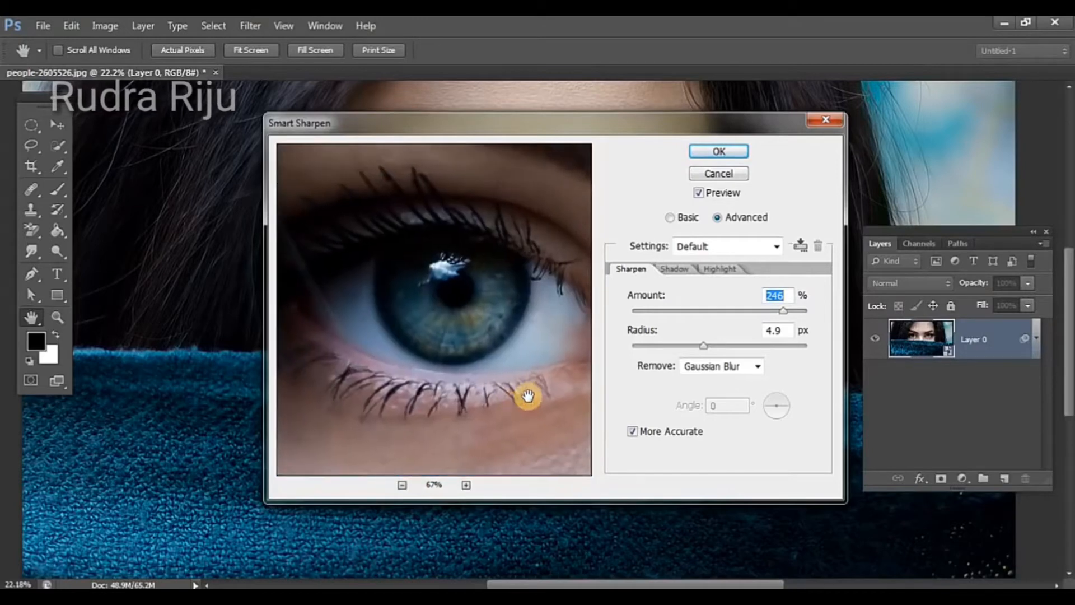
click(402, 485)
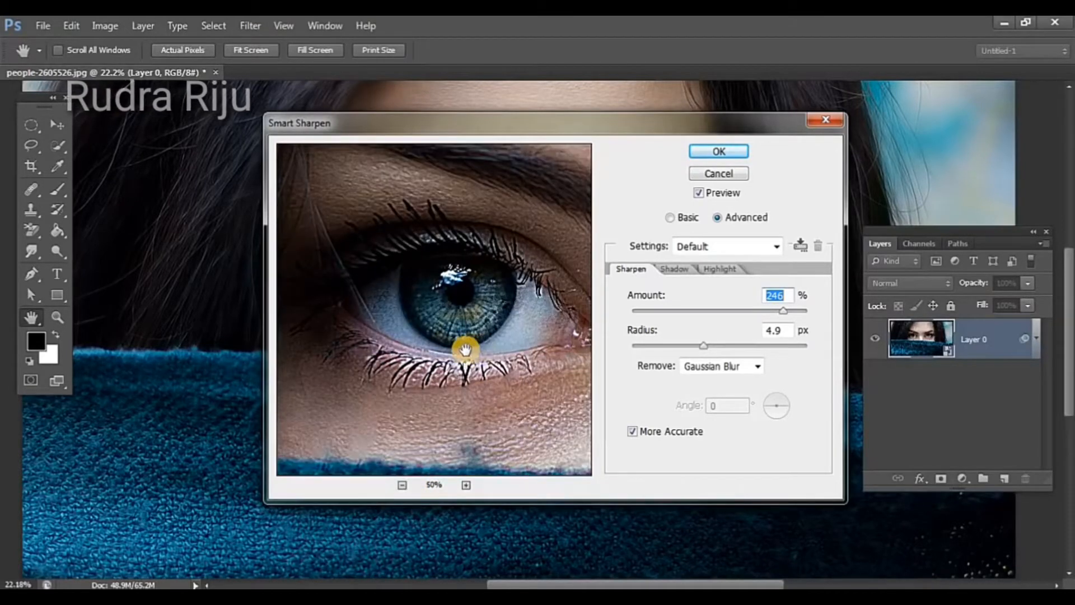
drag(466, 350, 458, 343)
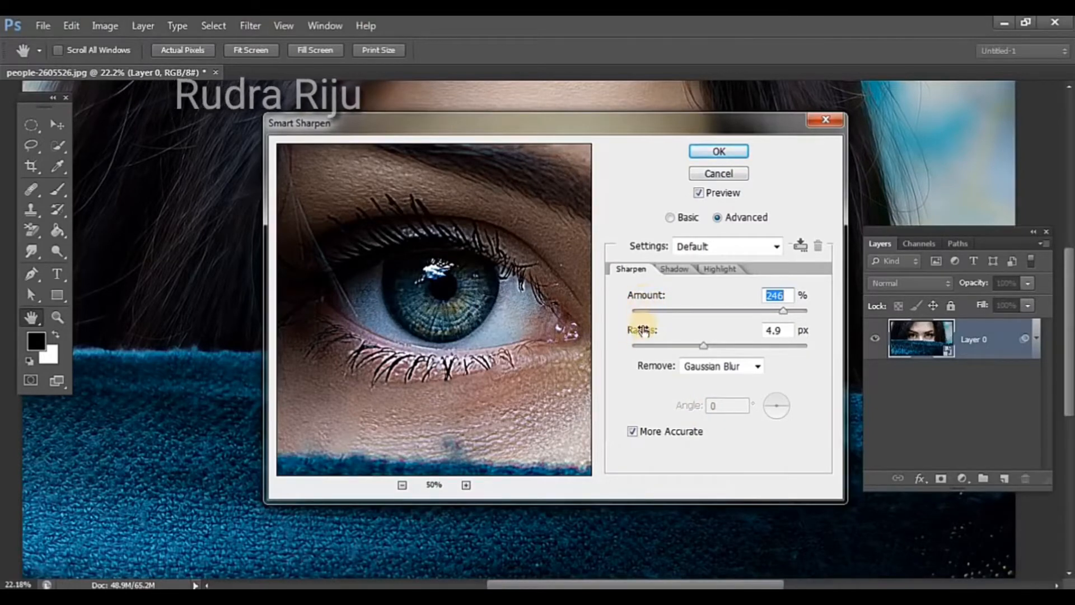
Step: Look through the Shadow and Highlight settings of Smart Sharpen, and return to the Sharpen settings
click(669, 269)
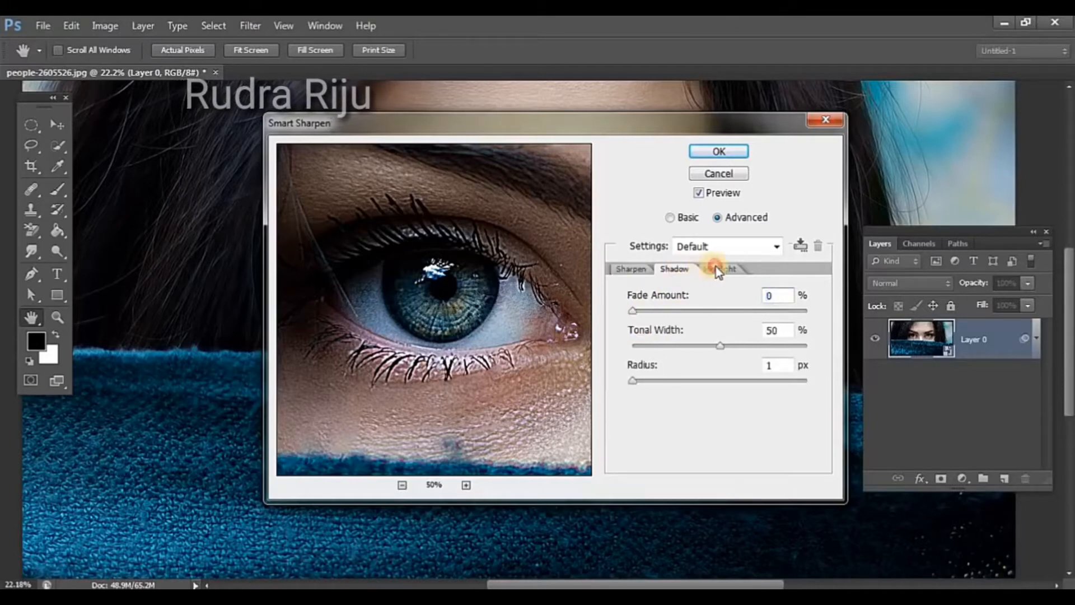
click(718, 269)
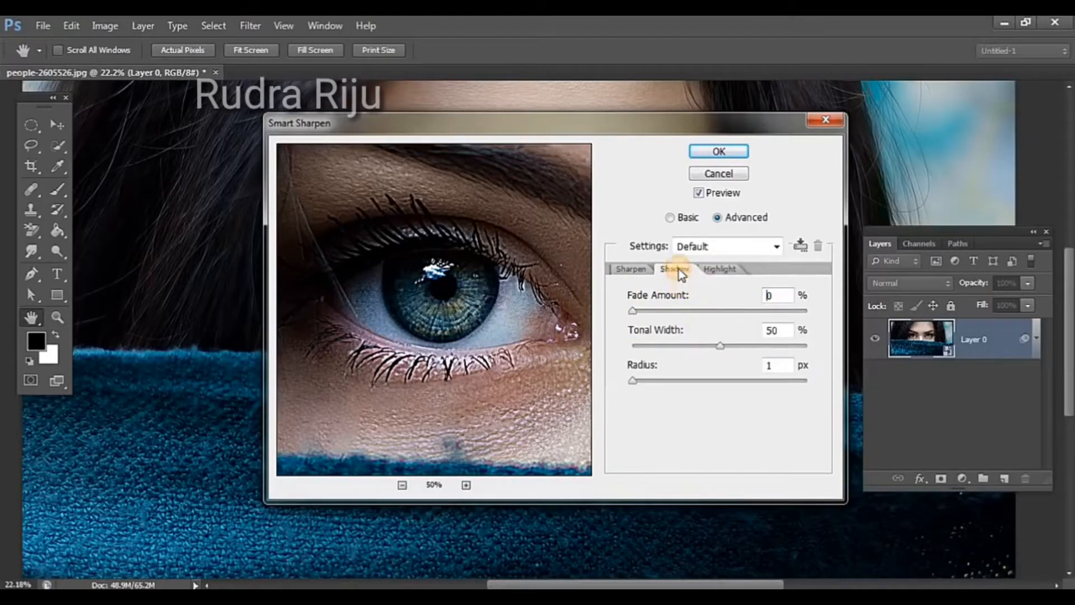
click(720, 271)
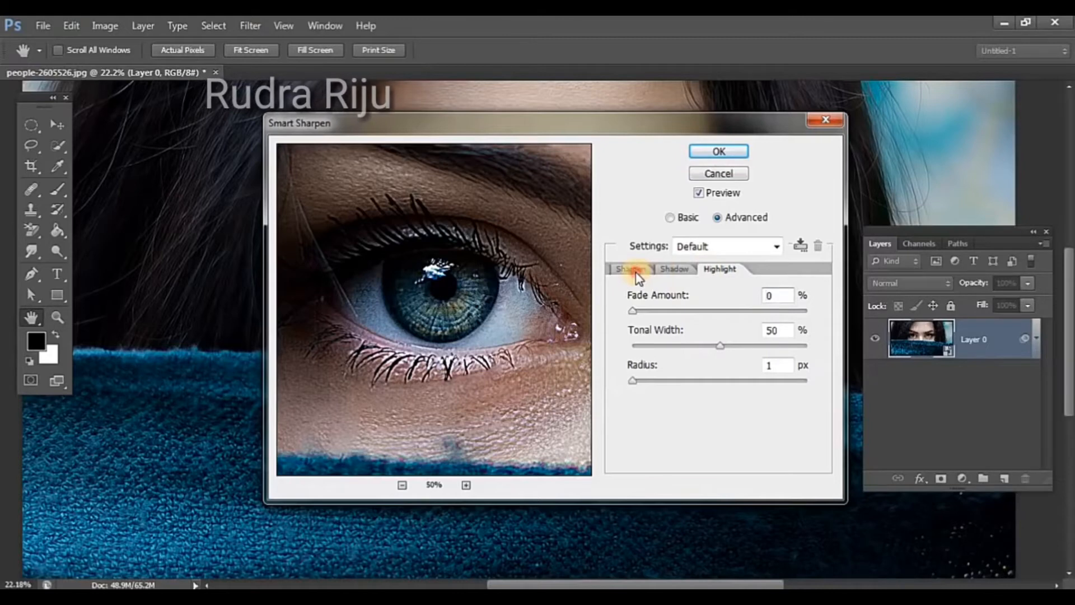
click(634, 271)
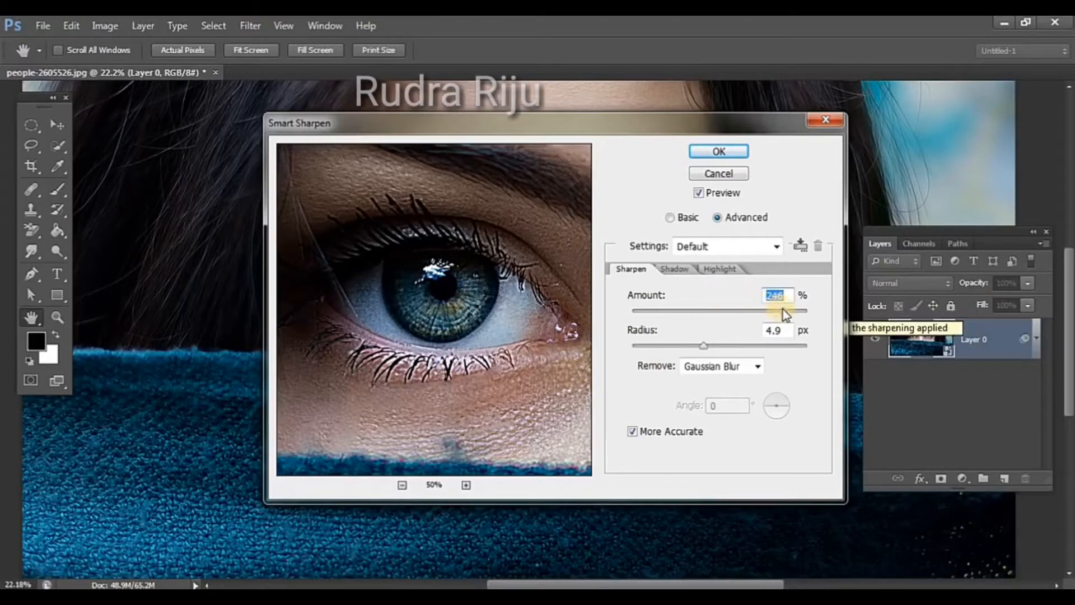
Step: Try Smart Sharpen amounts of 89, 37, 99, 154, 1 and 198%, comparing the effect on the eye in the preview
drag(784, 311, 715, 310)
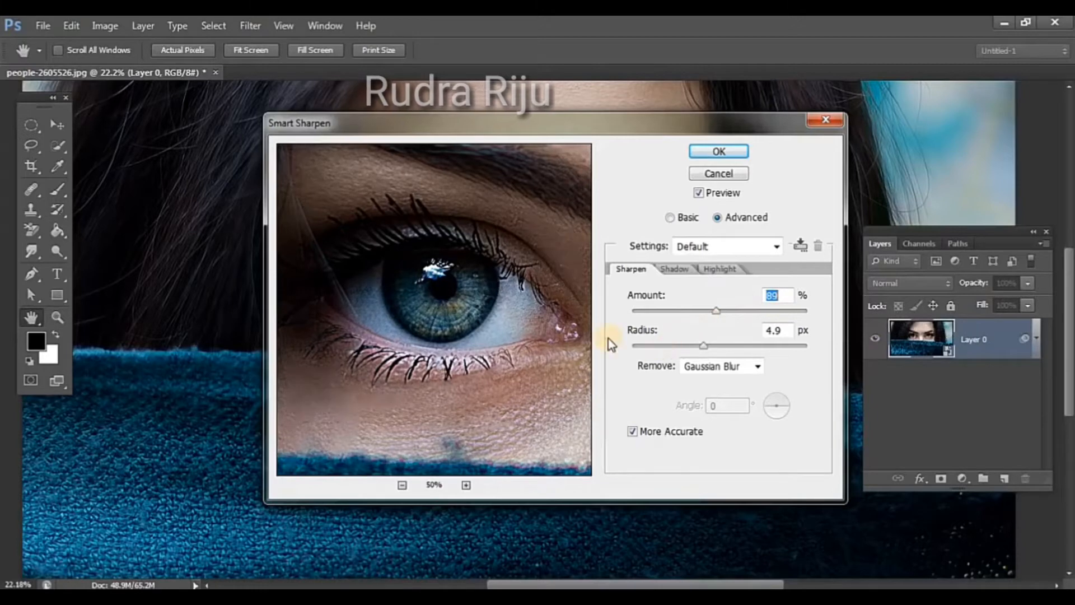
click(479, 264)
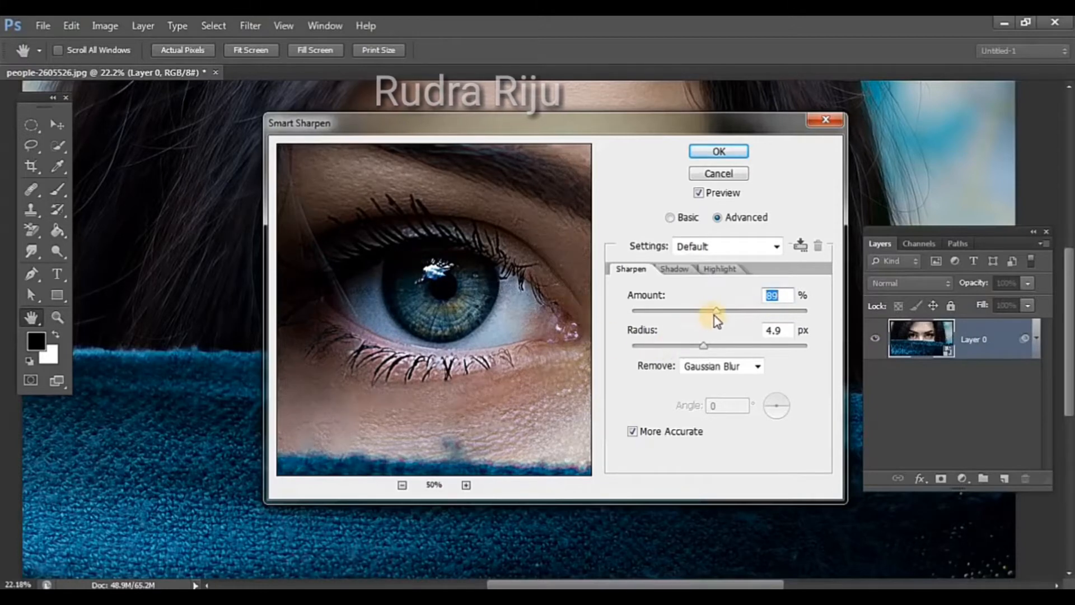
drag(715, 315, 666, 313)
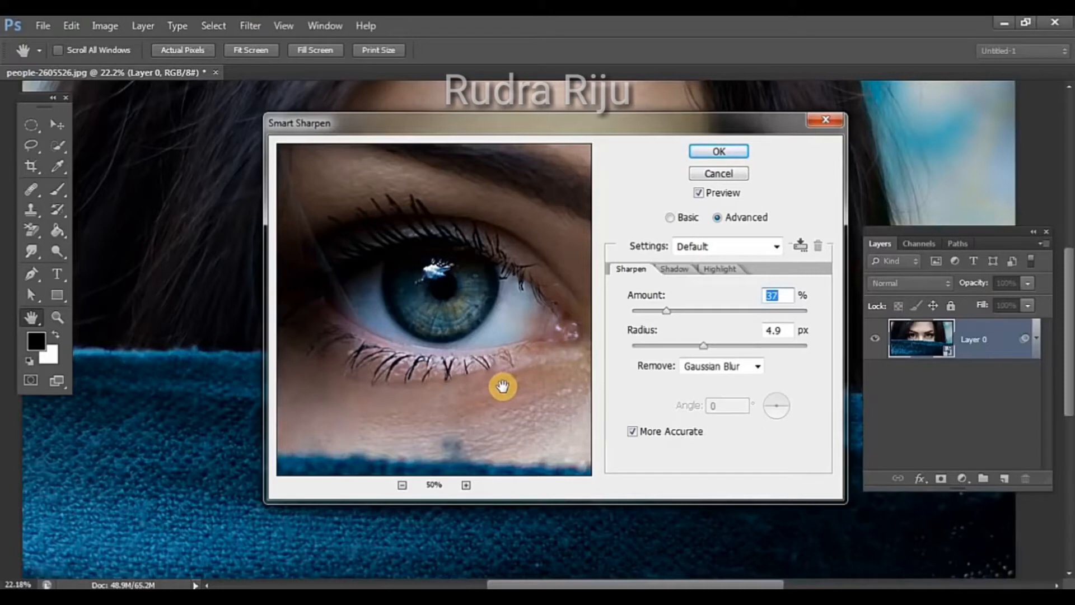
drag(667, 309, 726, 310)
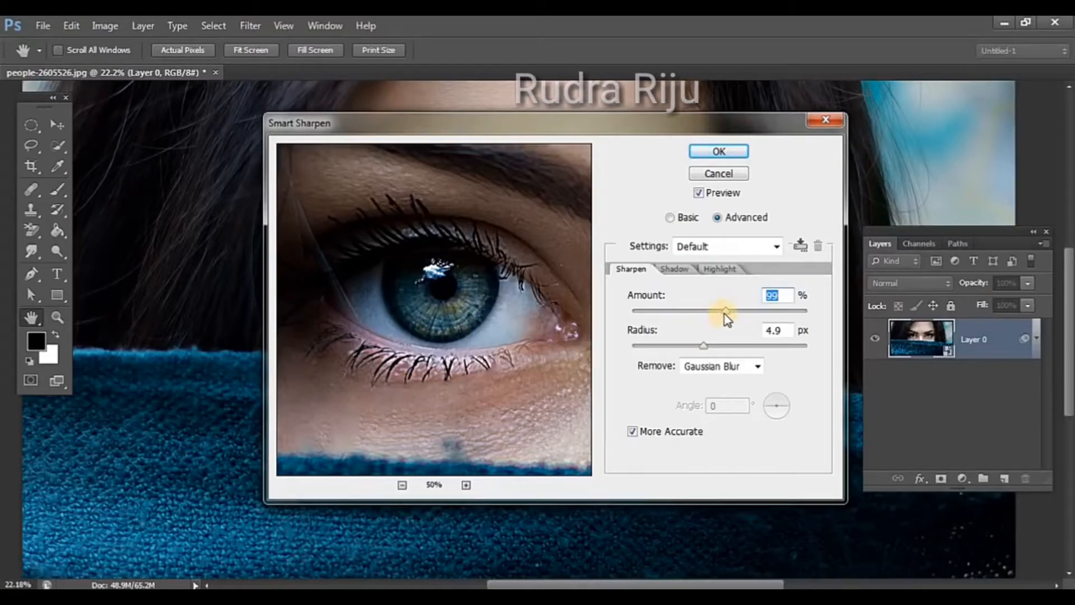
drag(726, 312, 753, 314)
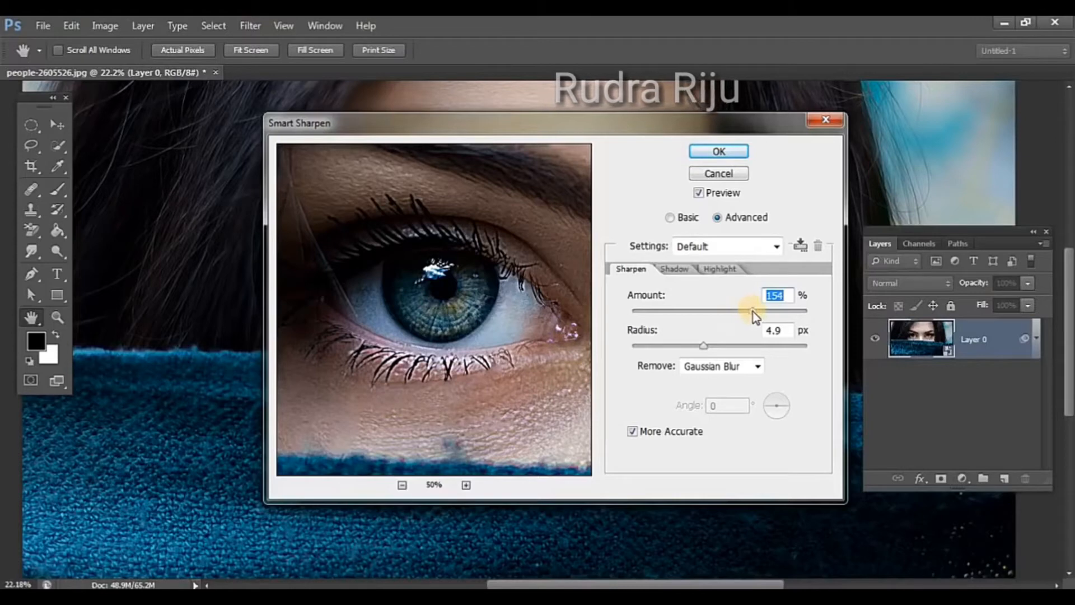
drag(805, 314, 620, 333)
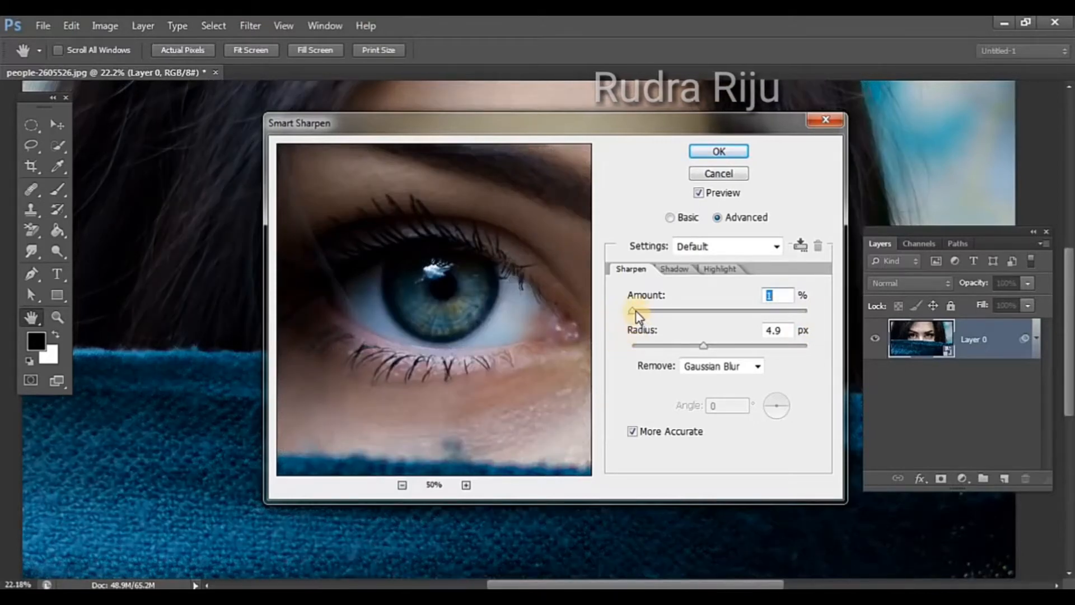
drag(637, 313, 774, 312)
click(426, 353)
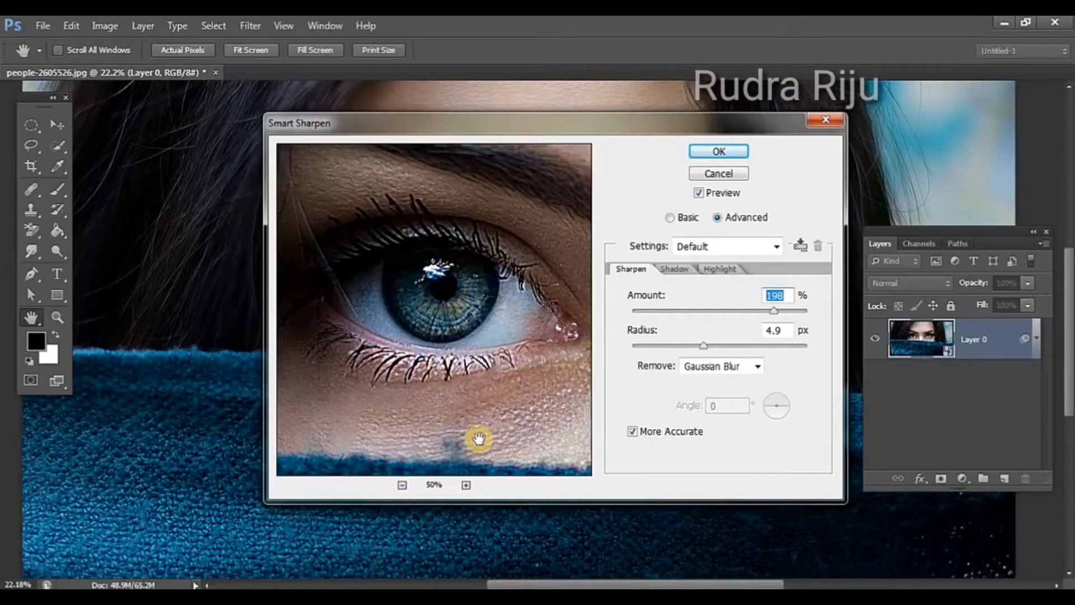
Step: Check the eye's detail in the preview at 67% and set the Smart Sharpen amount to 245%
drag(458, 401, 528, 377)
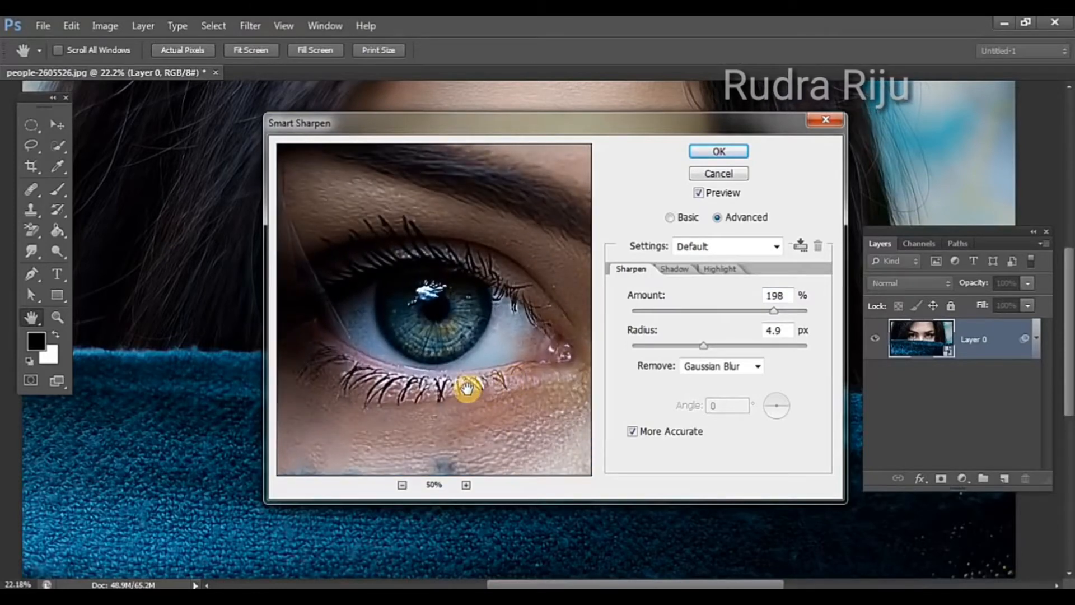
drag(466, 388, 468, 368)
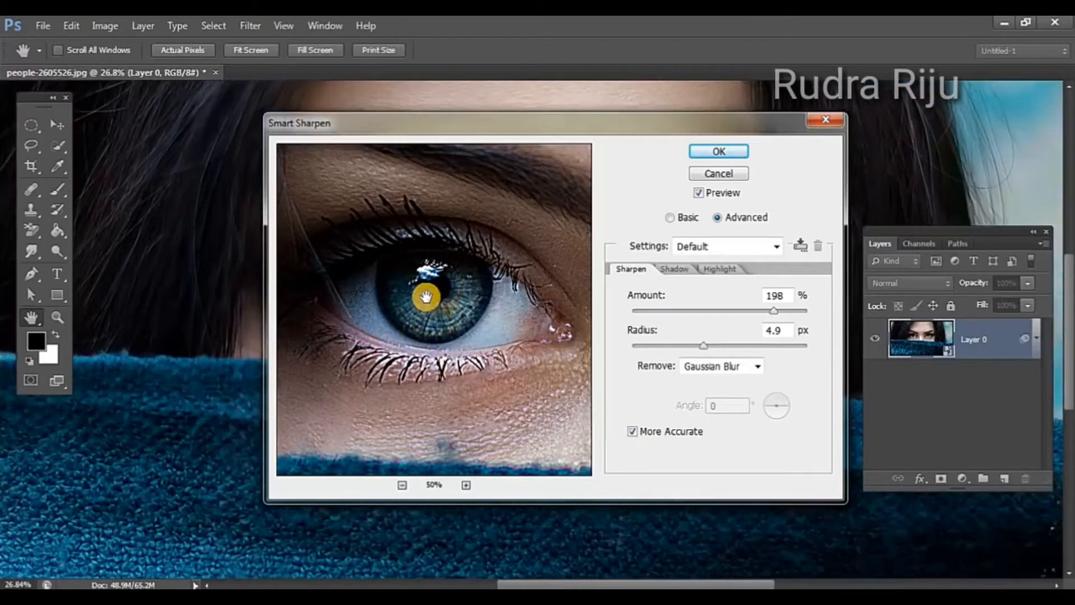
click(466, 485)
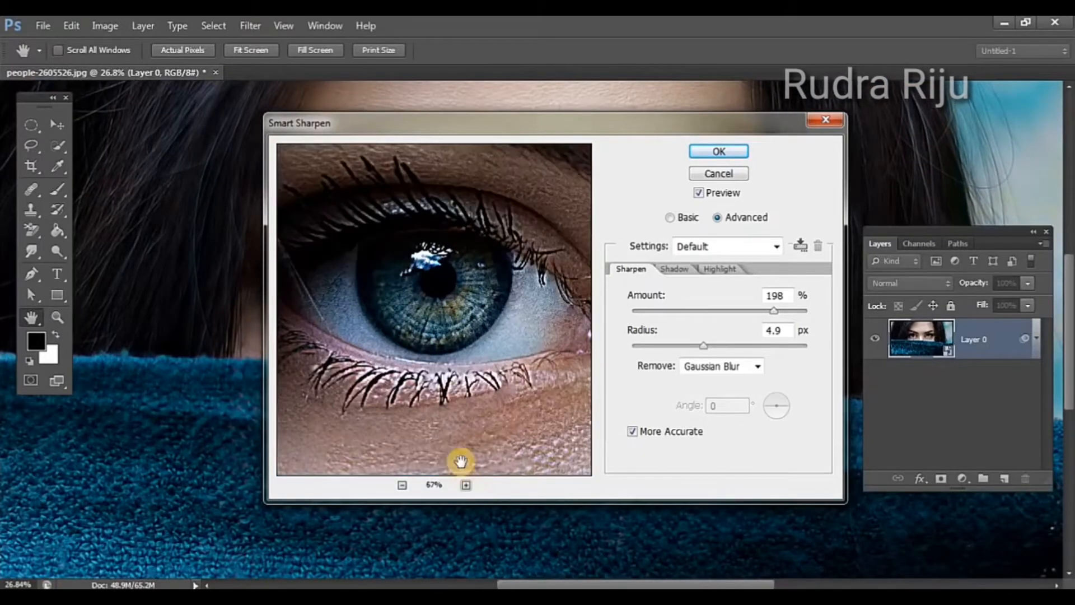
drag(432, 324, 439, 350)
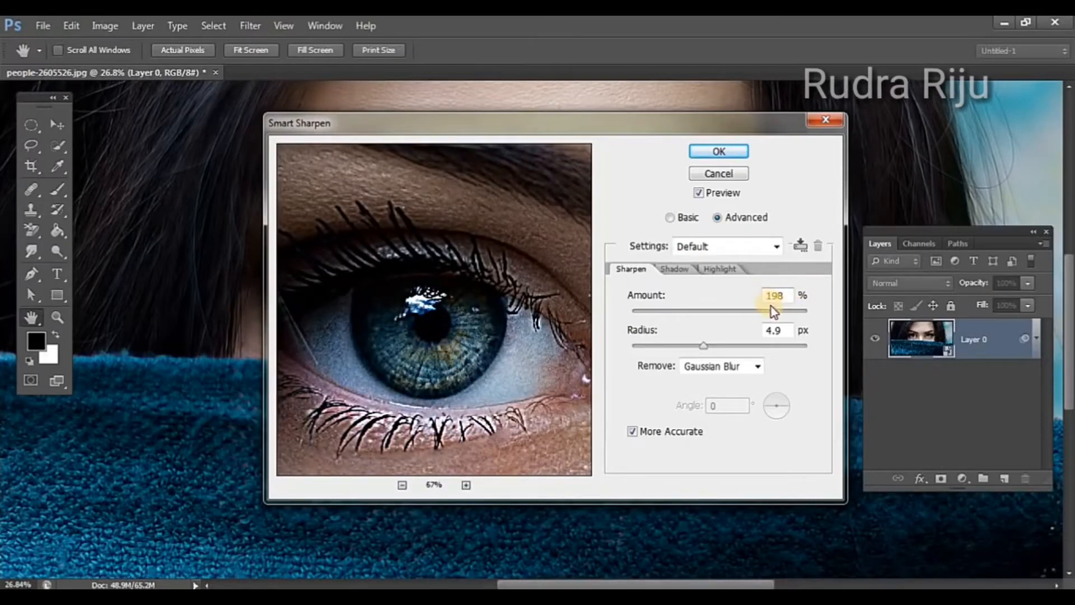
drag(789, 297, 769, 296)
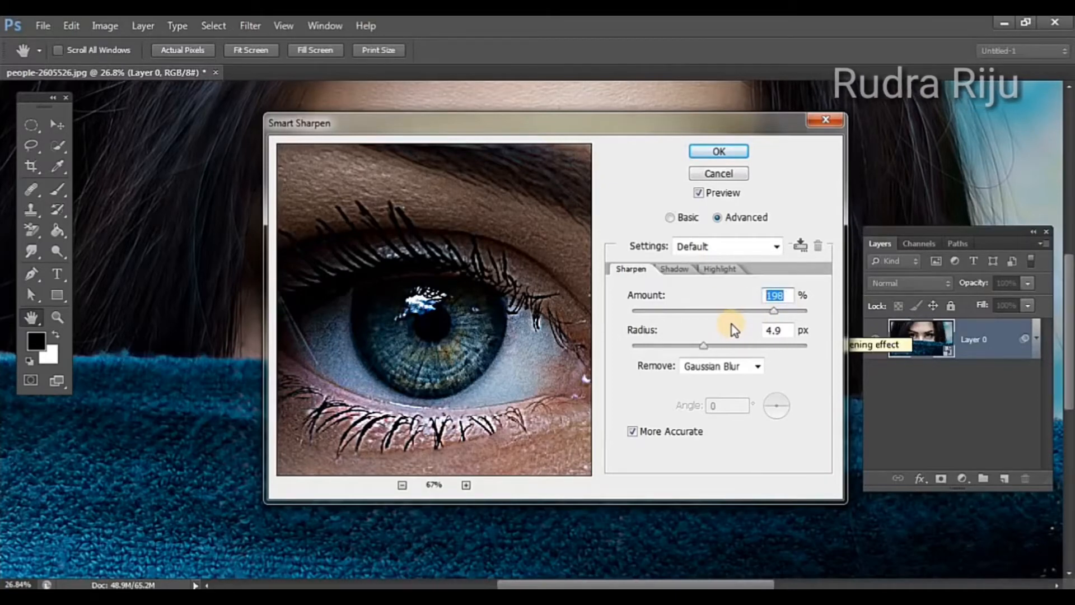
text(245)
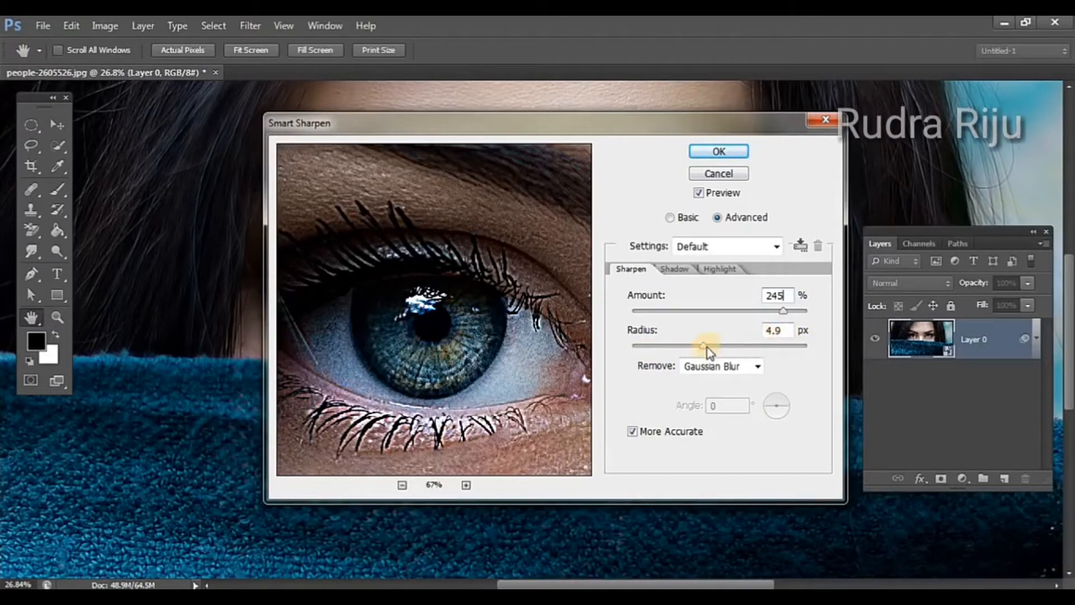
Step: Try the Smart Sharpen radius at 0.1 px and 64 px, and set it back to 4.9 px
drag(704, 348, 627, 358)
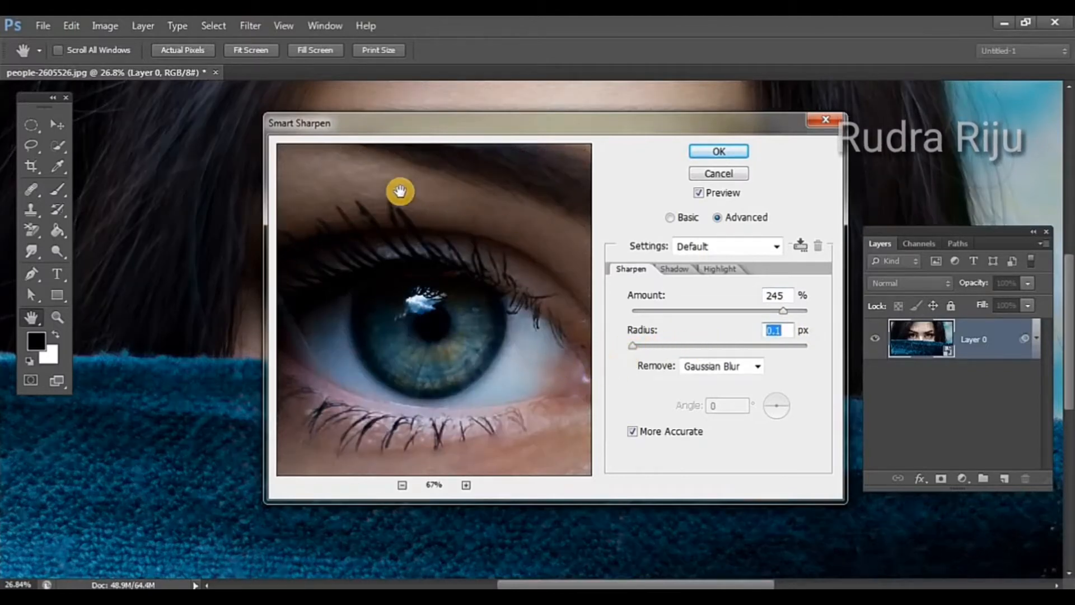
drag(634, 348, 810, 344)
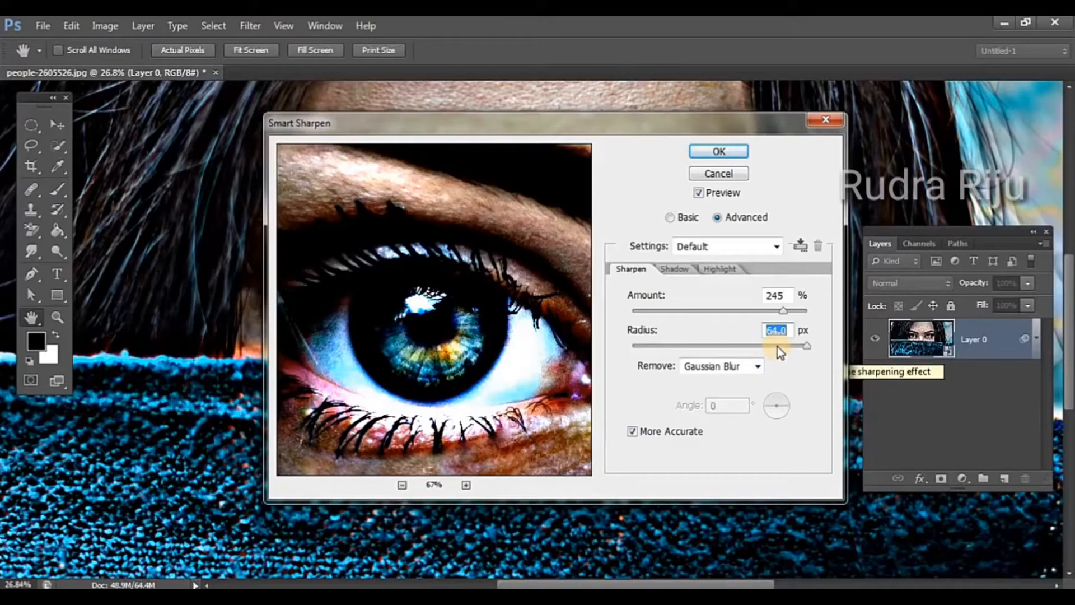
text(4.9)
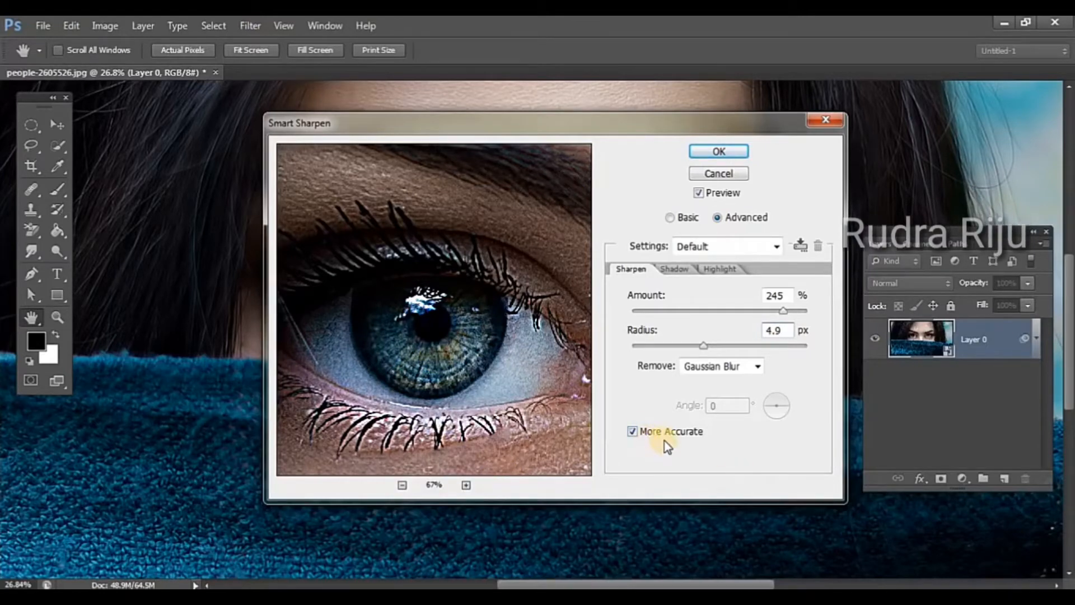
Step: Compare the preview with More Accurate off and on, then try removing Lens Blur and return to Gaussian Blur
click(633, 432)
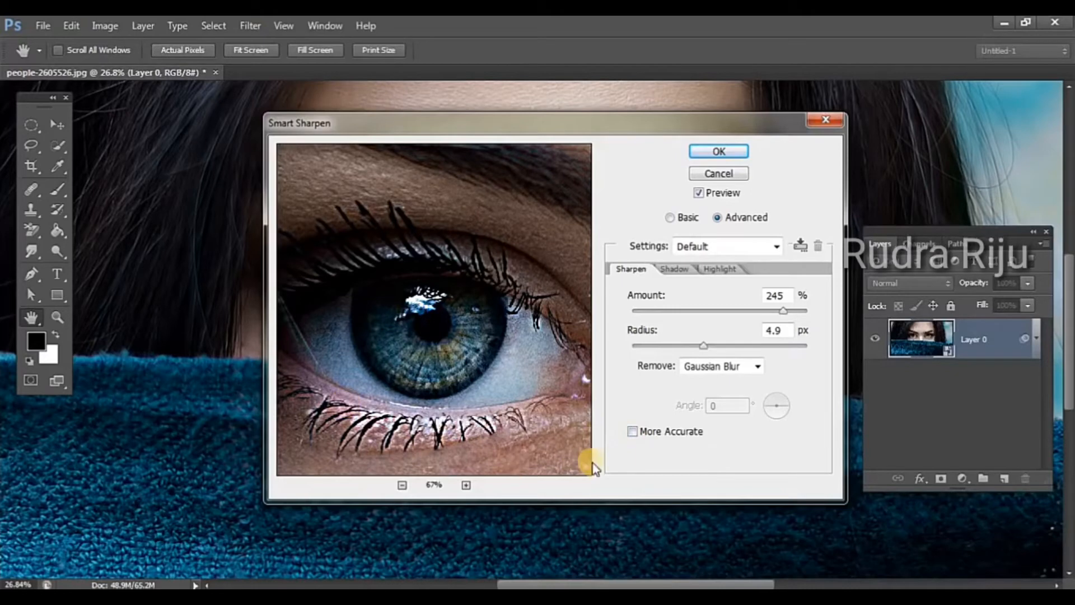
click(633, 432)
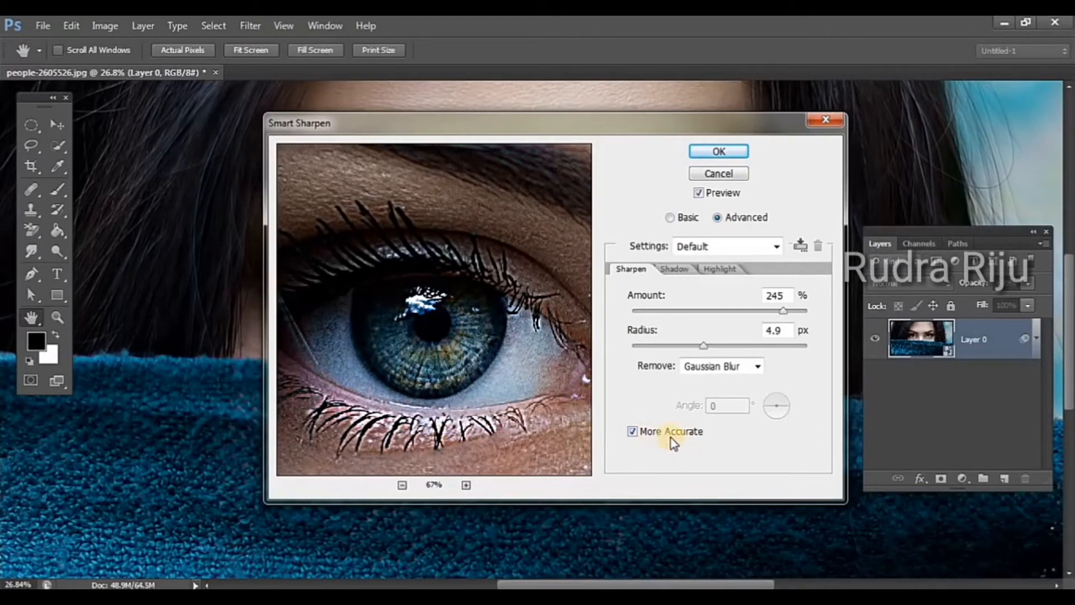
click(743, 367)
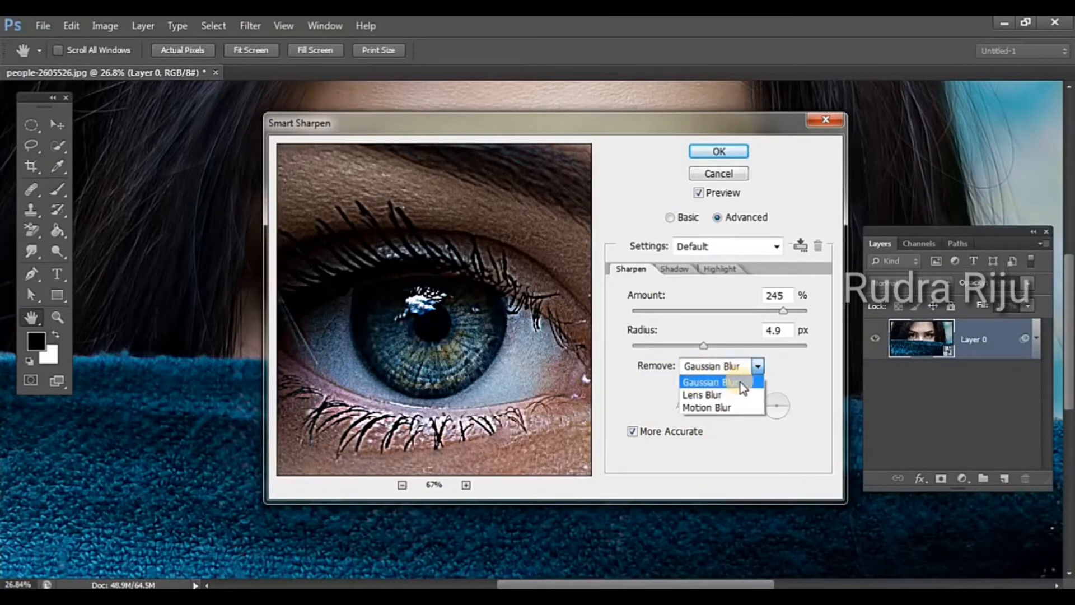
click(700, 396)
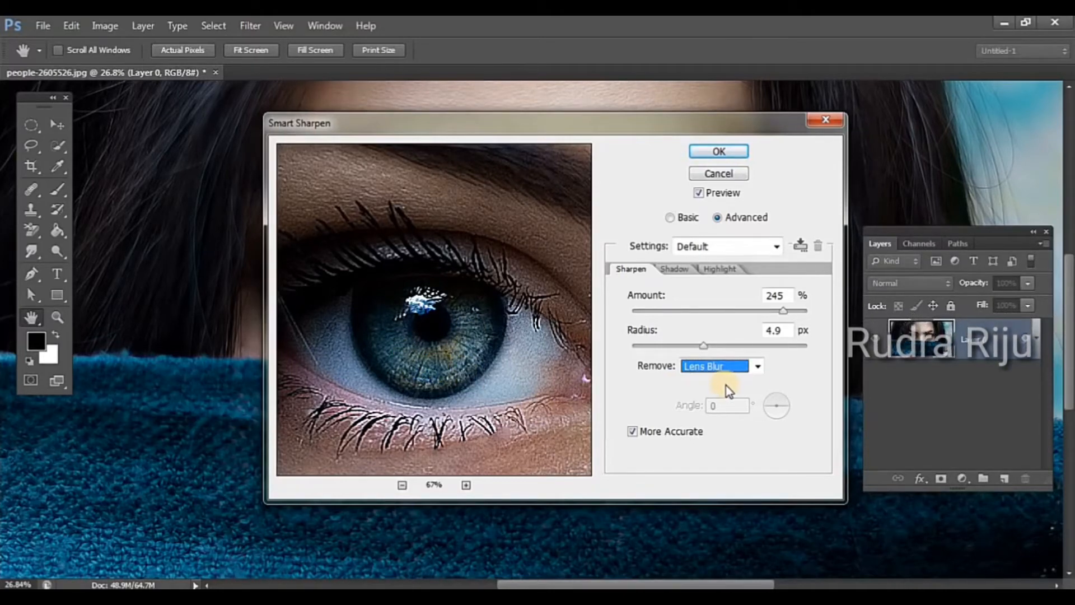
click(755, 371)
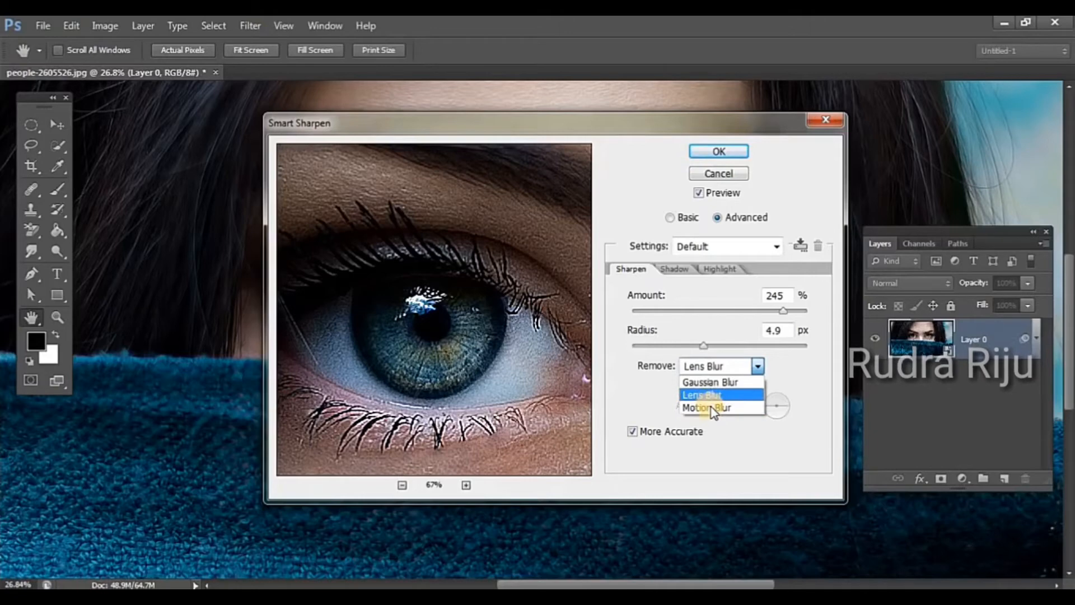
click(733, 384)
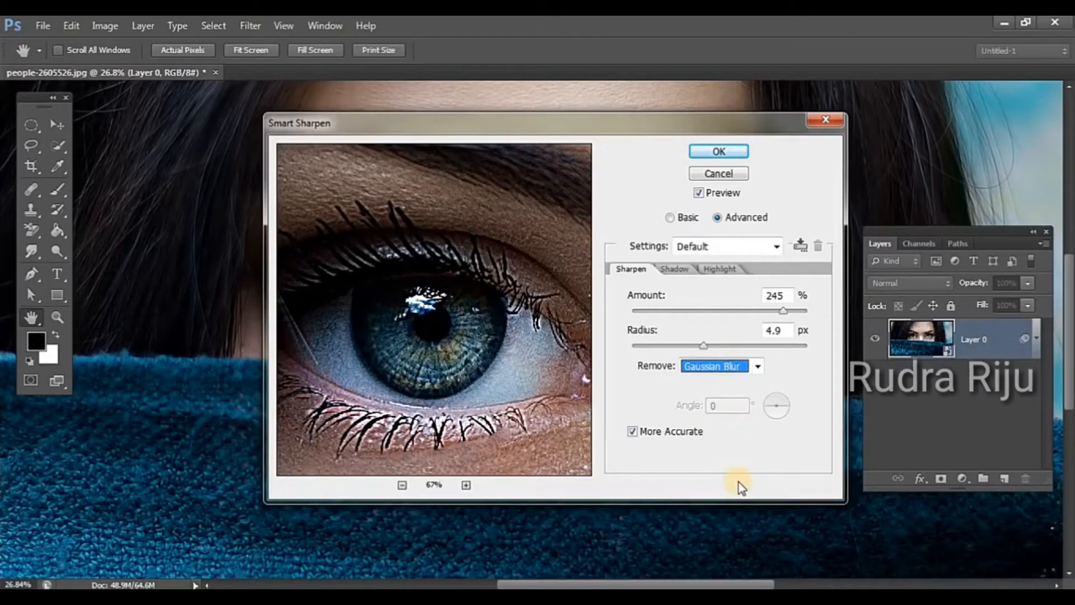
Step: Apply the Smart Sharpen filter to Layer 0 and invert its smart filter mask to black
click(719, 151)
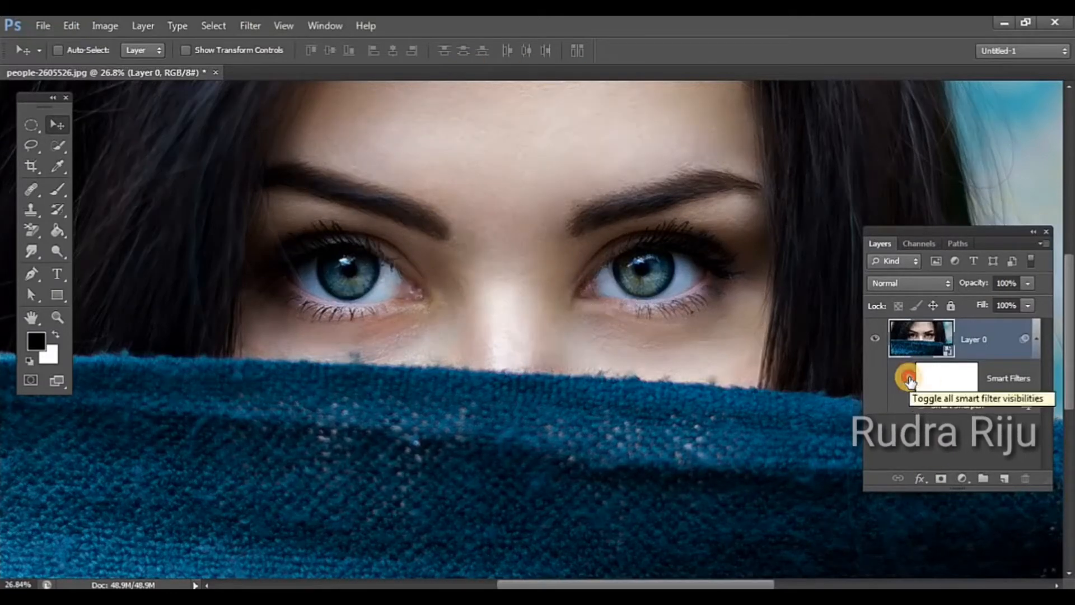
click(908, 378)
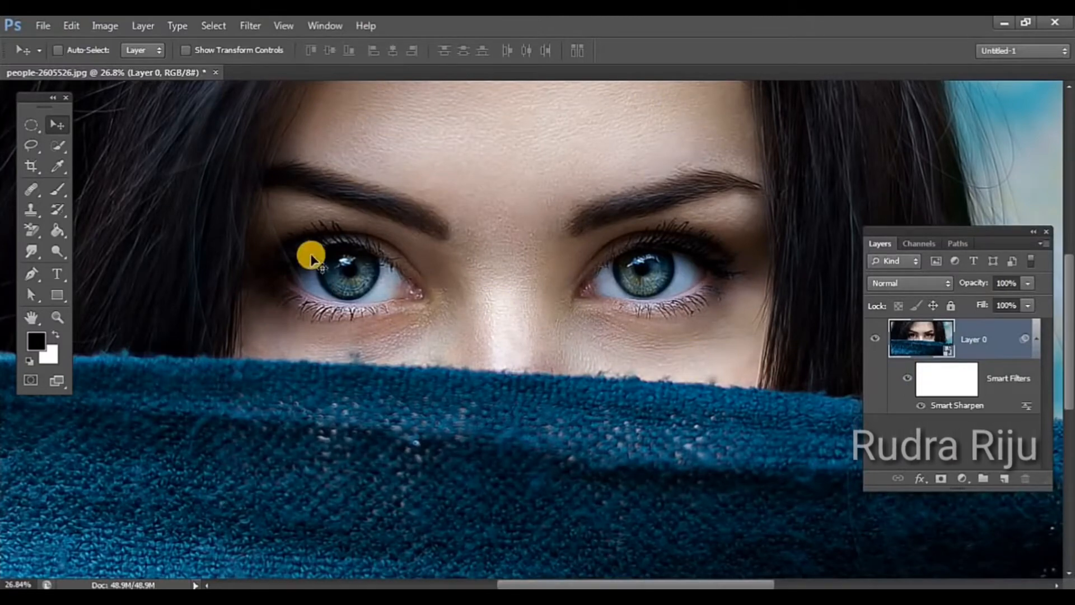
click(949, 387)
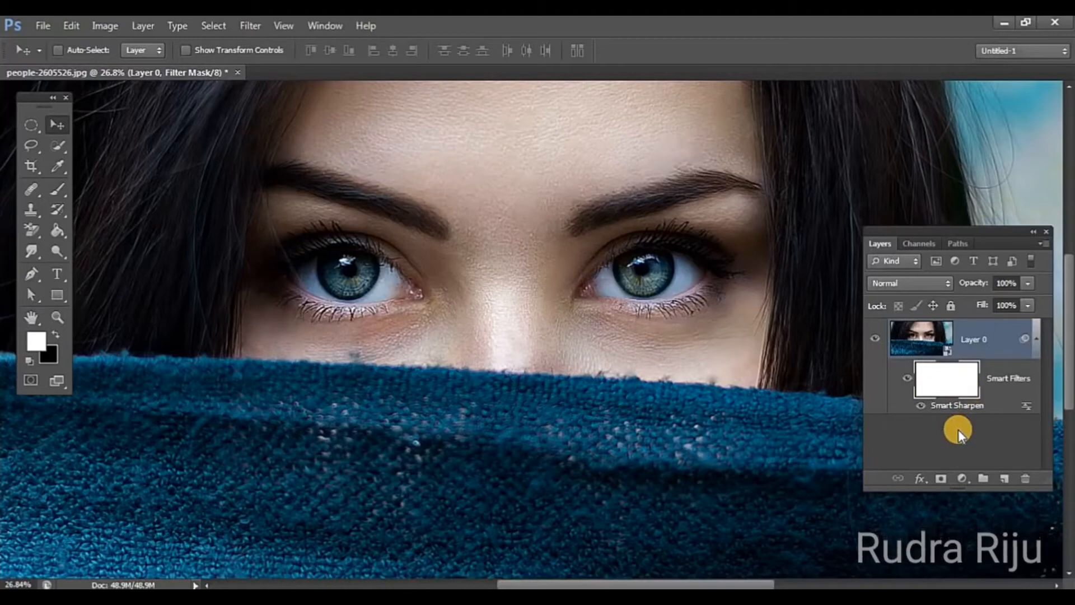
key(ctrl+i)
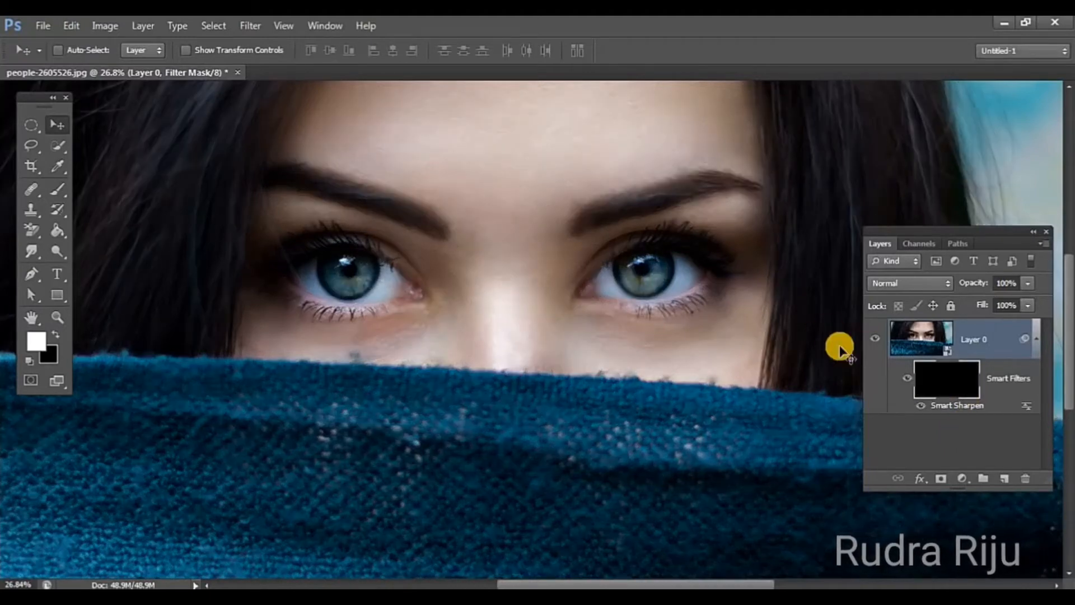
Step: Set up the Brush tool with white as the foreground colour and 100% flow for painting on the filter mask
scroll(373, 316, up, 2)
scroll(372, 315, up, 10)
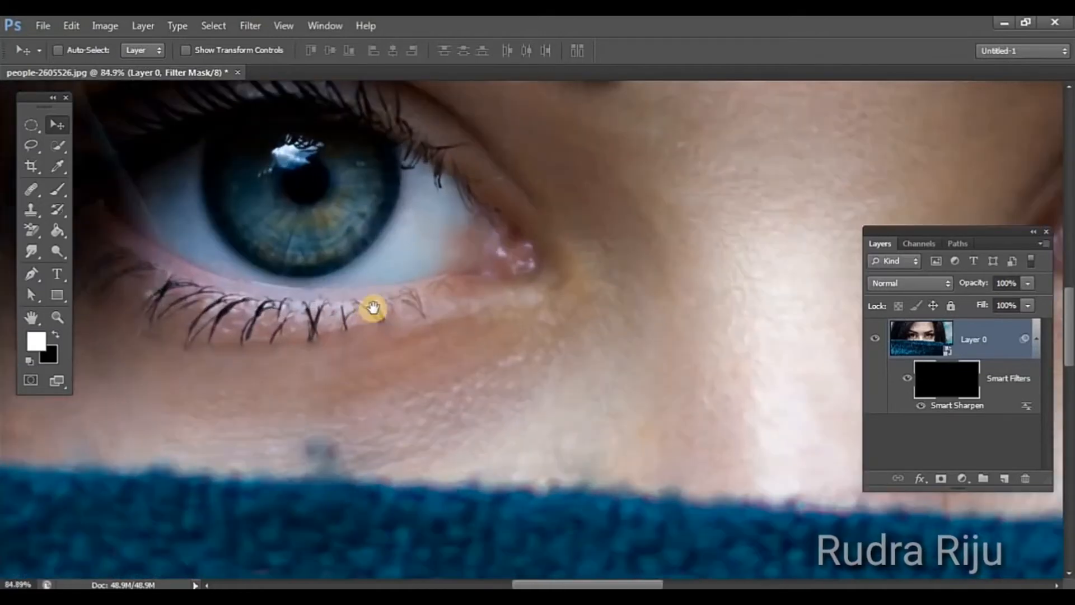
drag(547, 495, 594, 446)
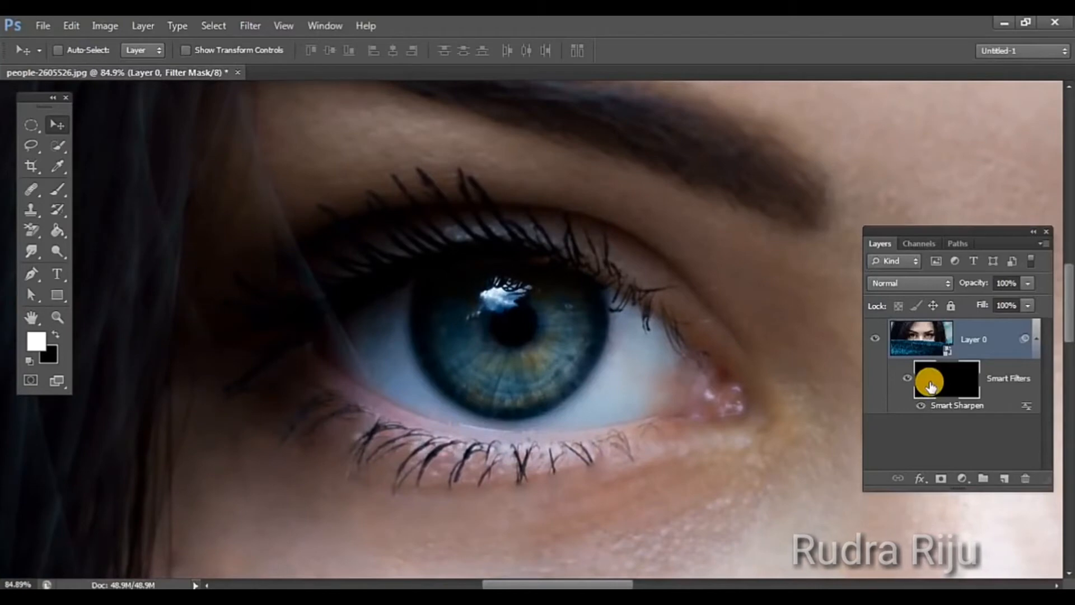
click(58, 189)
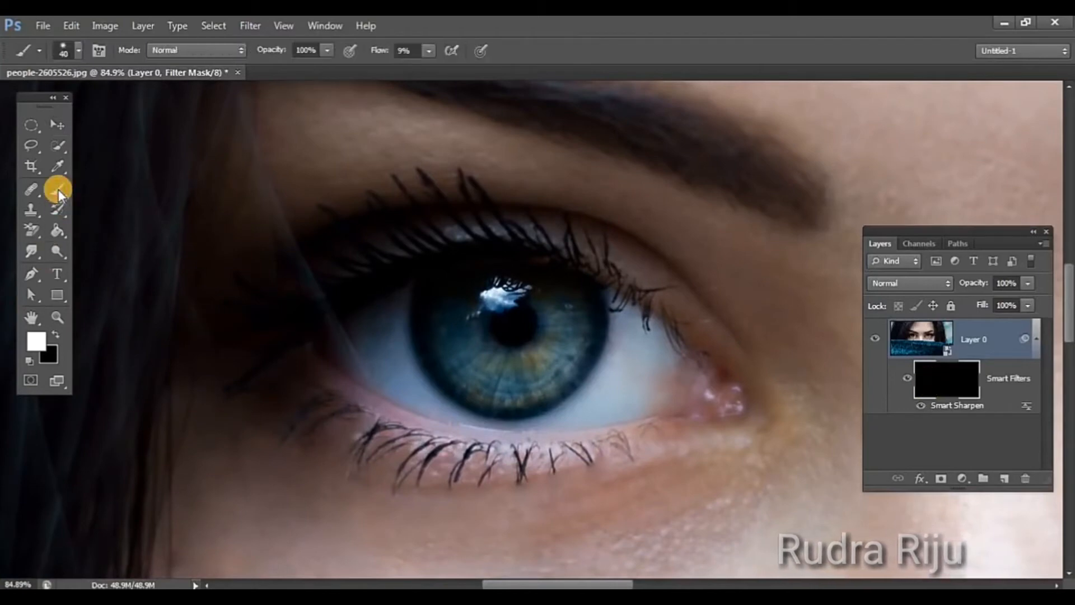
click(36, 342)
click(581, 337)
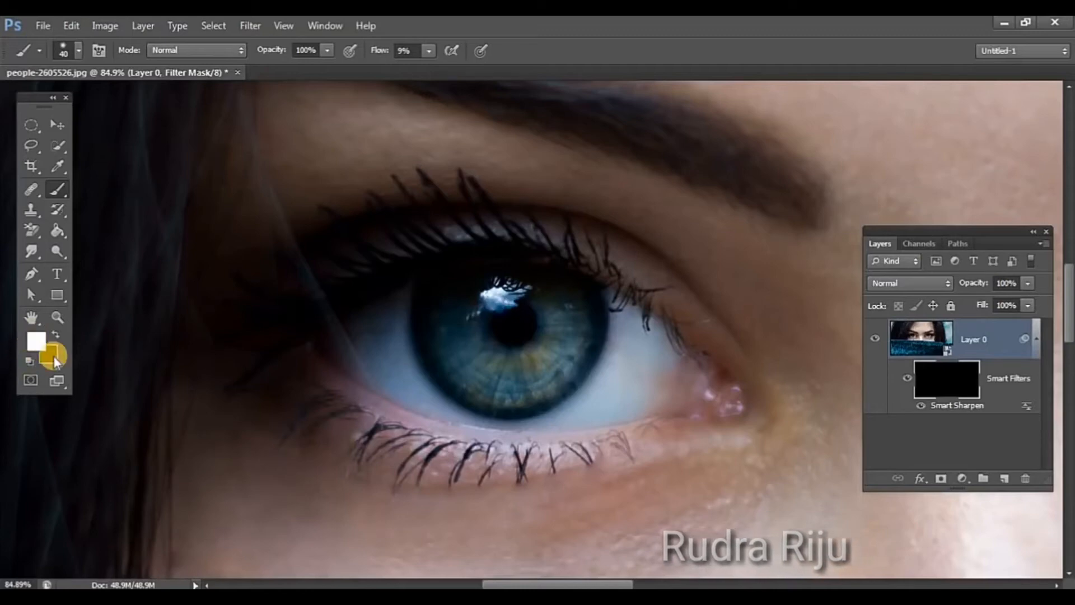
click(32, 360)
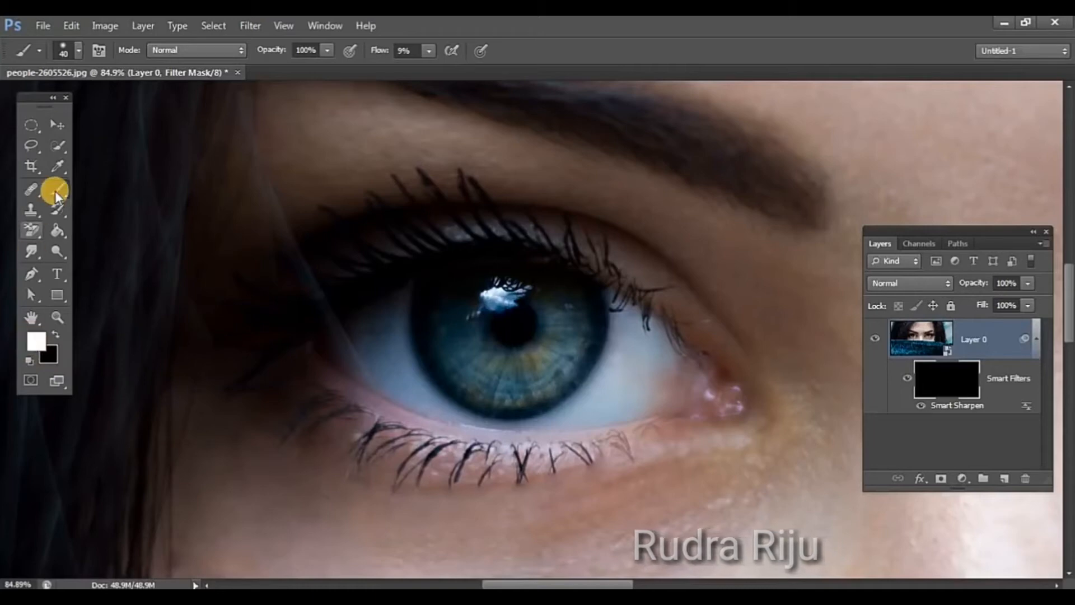
scroll(311, 125, up, 1)
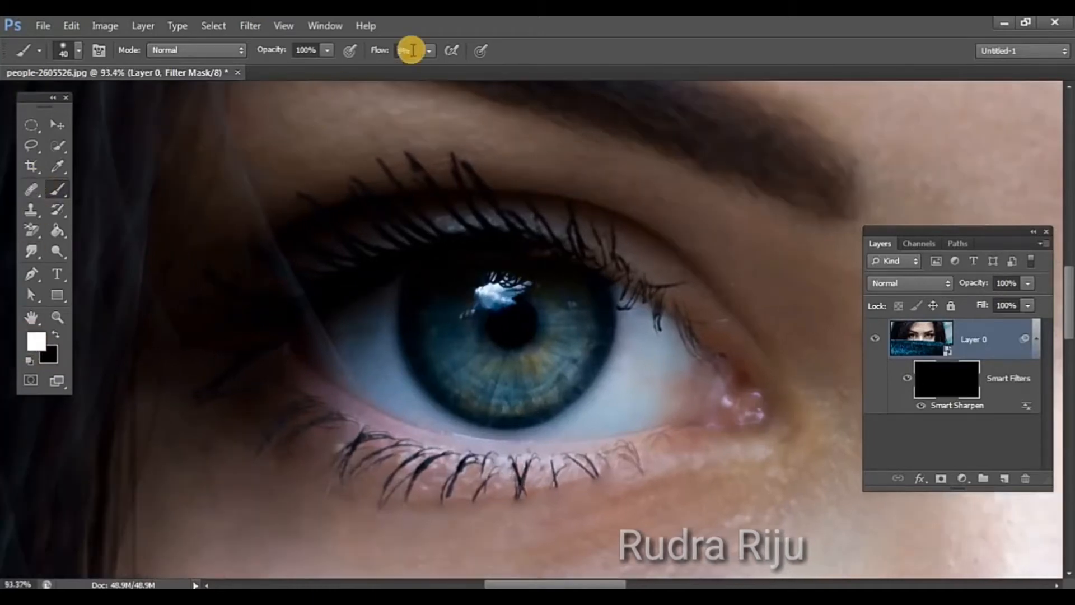
click(428, 48)
drag(428, 68, 443, 68)
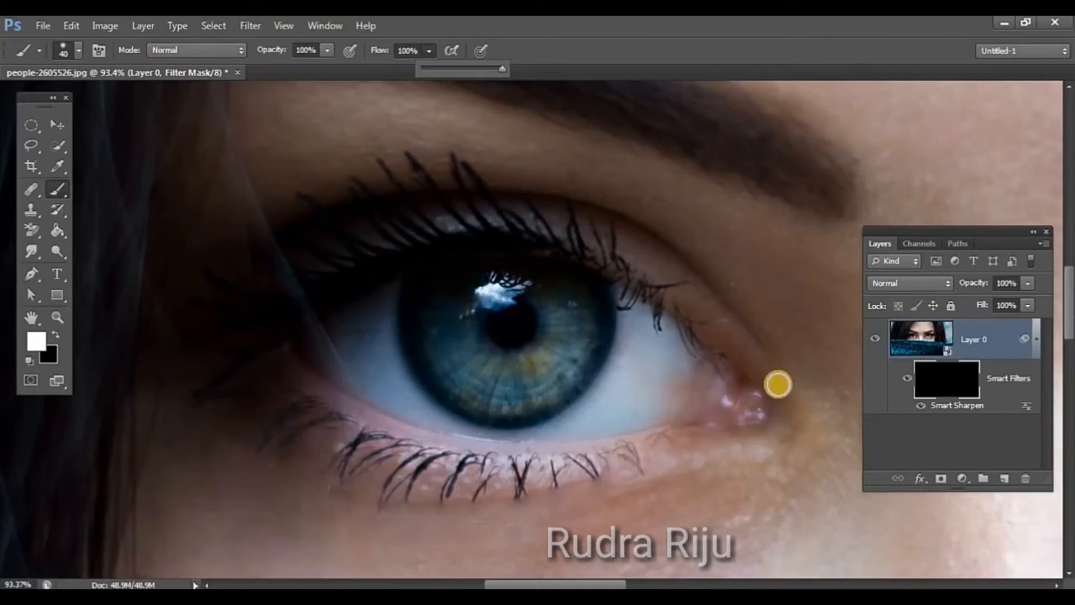
Step: Paint white on the filter mask over the iris with the 40 px brush to reveal the sharpening
mouse_move(457, 290)
mouse_down()
mouse_move(434, 334)
mouse_move(459, 377)
mouse_move(473, 381)
mouse_up()
mouse_move(457, 316)
mouse_down()
mouse_move(469, 345)
mouse_move(514, 360)
mouse_move(552, 338)
mouse_move(561, 290)
mouse_move(583, 333)
mouse_move(523, 372)
mouse_move(450, 378)
mouse_up()
mouse_move(401, 322)
mouse_down()
mouse_move(446, 406)
mouse_move(495, 417)
mouse_move(583, 329)
mouse_move(548, 381)
mouse_move(496, 387)
mouse_up()
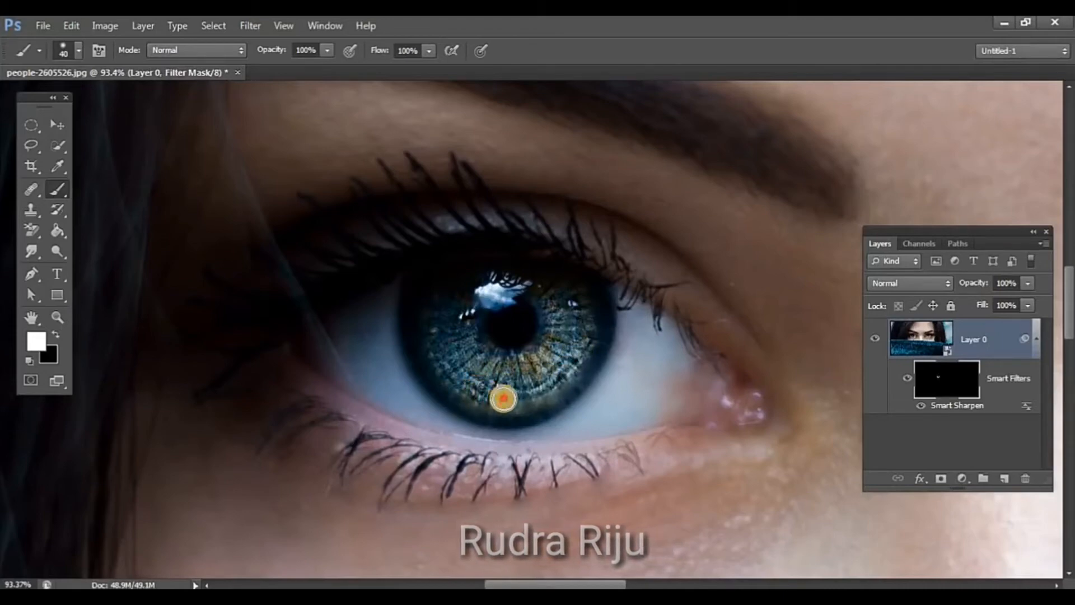
mouse_move(554, 380)
mouse_down()
mouse_move(566, 324)
mouse_move(516, 360)
mouse_move(555, 356)
mouse_move(489, 362)
mouse_move(455, 313)
mouse_move(450, 342)
mouse_move(444, 335)
mouse_move(475, 375)
mouse_move(457, 340)
mouse_move(496, 370)
mouse_move(522, 362)
mouse_move(576, 298)
mouse_move(583, 304)
mouse_move(541, 368)
mouse_move(560, 362)
mouse_move(546, 370)
mouse_move(474, 339)
mouse_move(458, 312)
mouse_move(446, 339)
mouse_move(463, 369)
mouse_move(496, 391)
mouse_move(545, 377)
mouse_move(558, 355)
mouse_move(539, 369)
mouse_move(577, 331)
mouse_move(559, 353)
mouse_up()
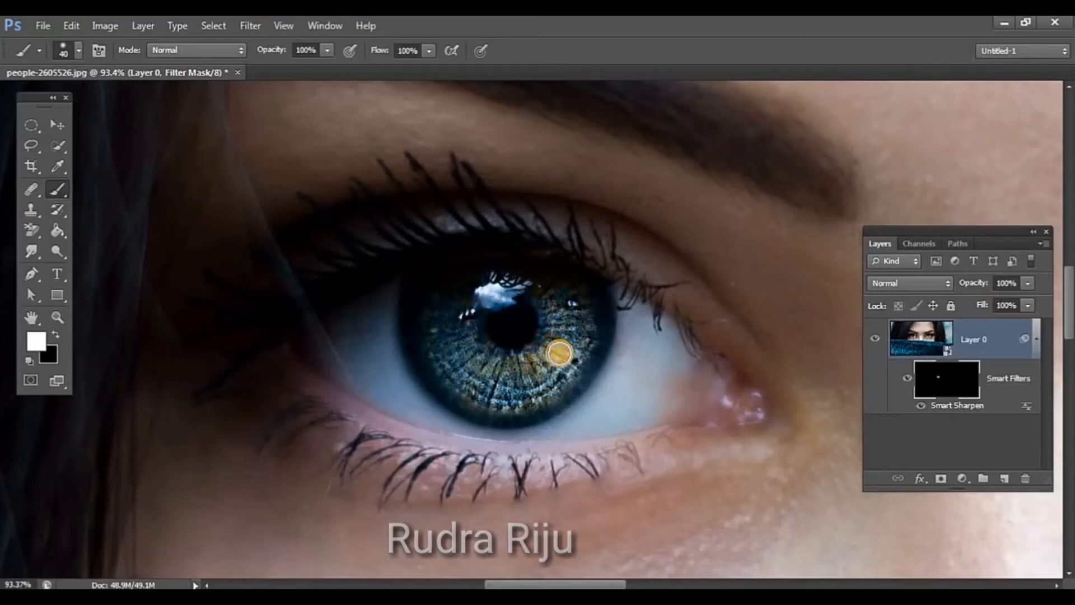
Step: Lower the brush flow to 10% and paint softly over the dark outer rim and middle of the iris
click(429, 50)
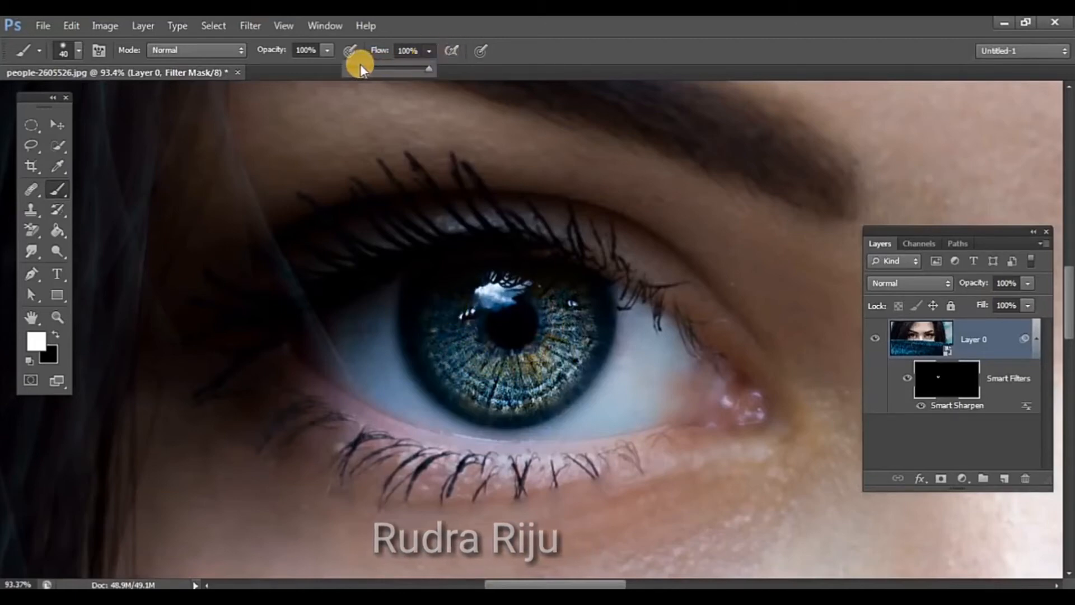
click(361, 66)
drag(356, 69, 354, 68)
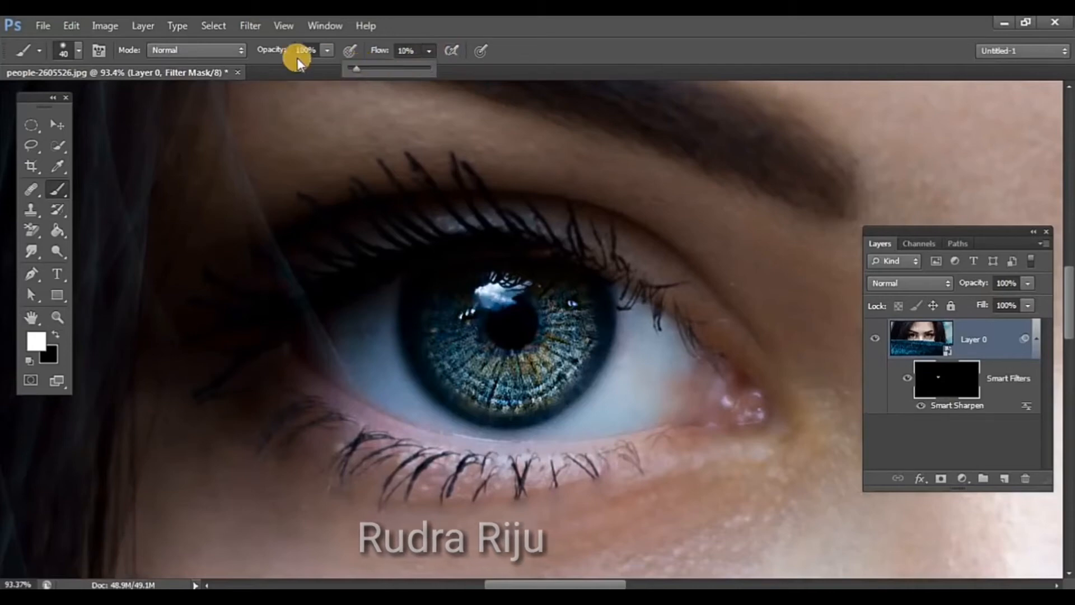
mouse_move(603, 311)
mouse_down()
mouse_move(593, 363)
mouse_move(554, 402)
mouse_move(605, 351)
mouse_move(573, 394)
mouse_move(513, 419)
mouse_move(437, 392)
mouse_move(420, 357)
mouse_move(417, 296)
mouse_move(432, 374)
mouse_move(458, 414)
mouse_move(436, 390)
mouse_move(472, 408)
mouse_move(454, 393)
mouse_move(556, 404)
mouse_up()
mouse_move(505, 426)
mouse_down()
mouse_move(542, 418)
mouse_move(605, 351)
mouse_move(582, 388)
mouse_move(606, 328)
mouse_up()
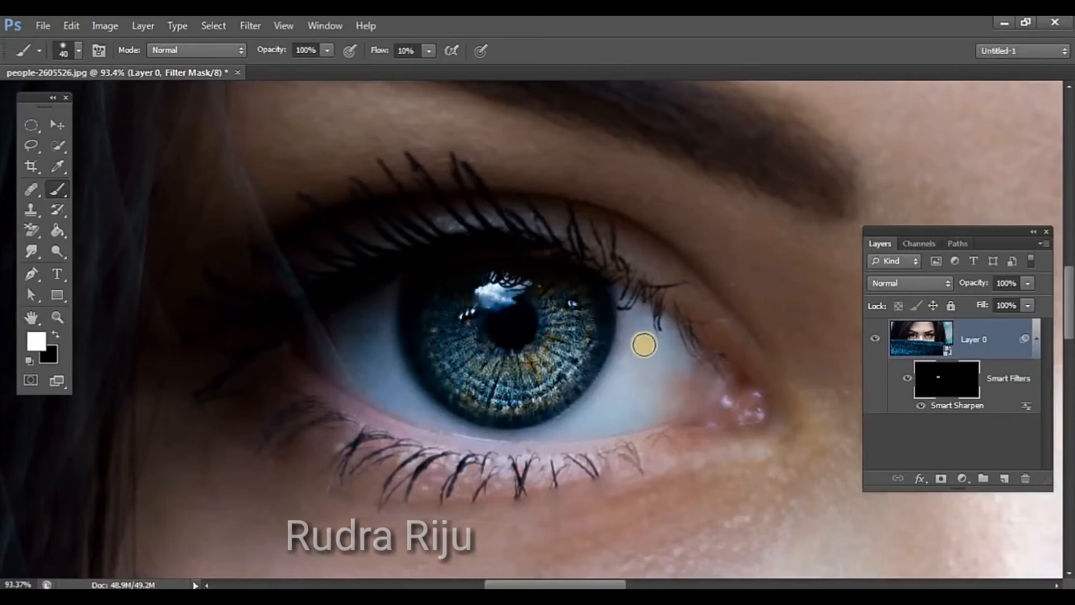
mouse_move(513, 411)
mouse_down()
mouse_move(392, 308)
mouse_move(398, 366)
mouse_move(421, 324)
mouse_move(417, 292)
mouse_move(434, 368)
mouse_move(422, 299)
mouse_move(420, 343)
mouse_move(441, 381)
mouse_move(479, 408)
mouse_move(438, 378)
mouse_move(420, 298)
mouse_move(480, 403)
mouse_move(452, 394)
mouse_move(514, 418)
mouse_move(579, 382)
mouse_move(602, 311)
mouse_move(567, 390)
mouse_move(513, 384)
mouse_move(453, 333)
mouse_move(468, 359)
mouse_move(513, 287)
mouse_up()
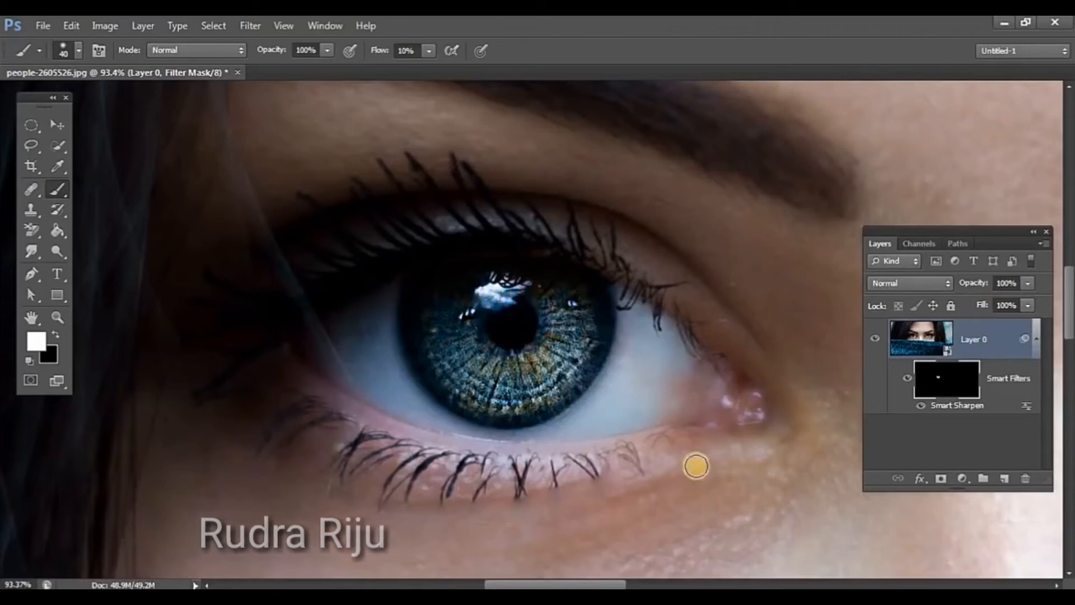
Step: Paint on the filter mask along the lower eyelashes and lower lid, from the inner corner to the outer corner
mouse_move(660, 466)
mouse_down()
mouse_move(462, 477)
mouse_move(324, 439)
mouse_up()
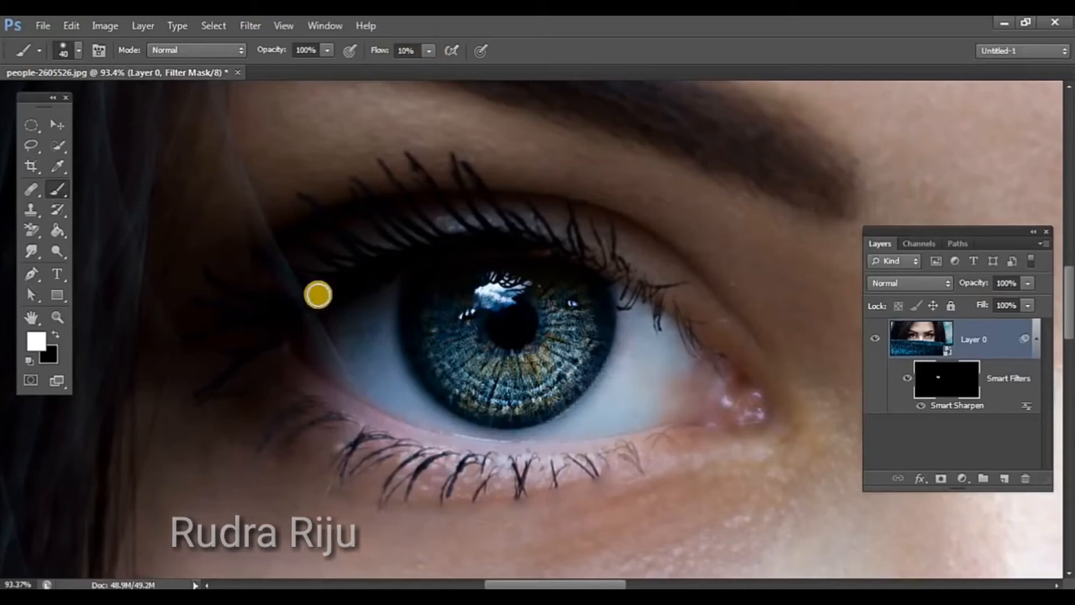
mouse_move(371, 431)
mouse_down()
mouse_move(341, 448)
mouse_move(330, 474)
mouse_move(348, 462)
mouse_up()
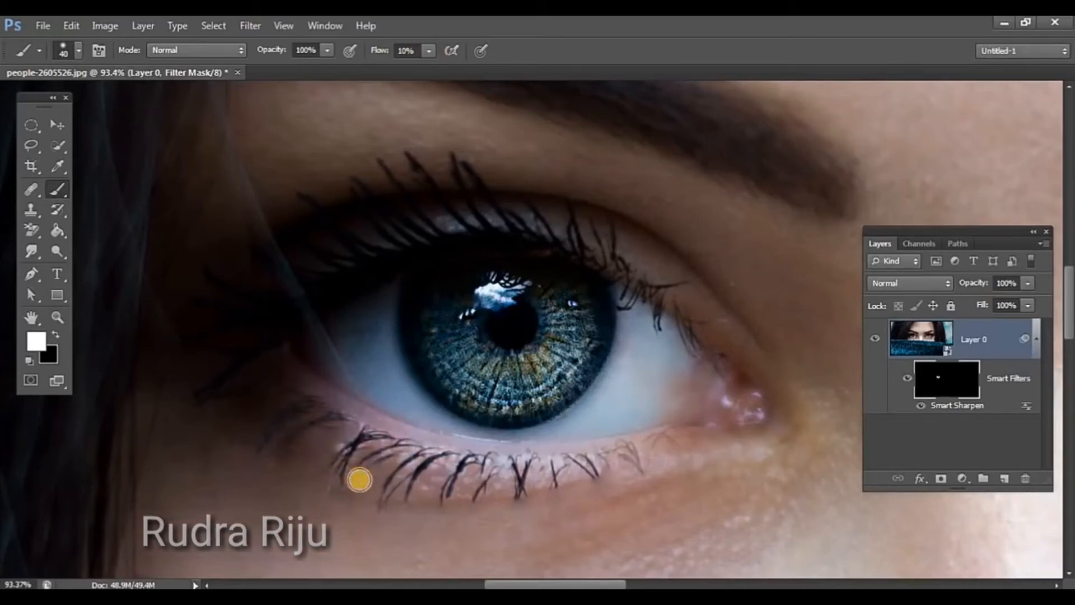
drag(440, 446, 407, 474)
drag(400, 514, 397, 517)
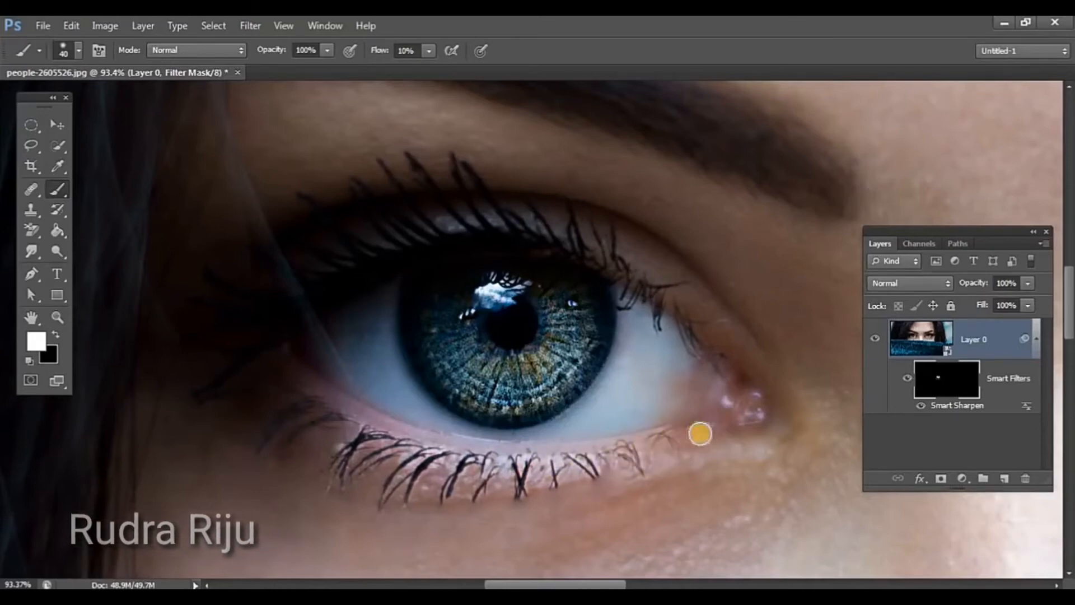
drag(709, 432, 753, 438)
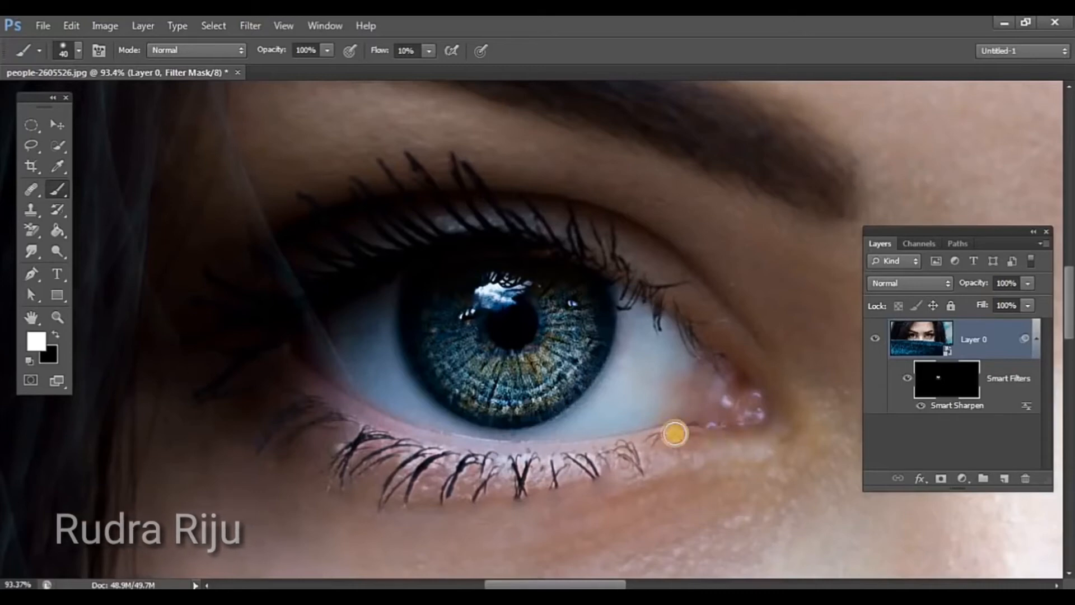
mouse_move(655, 441)
mouse_down()
mouse_move(639, 451)
mouse_move(643, 492)
mouse_move(603, 455)
mouse_move(593, 493)
mouse_up()
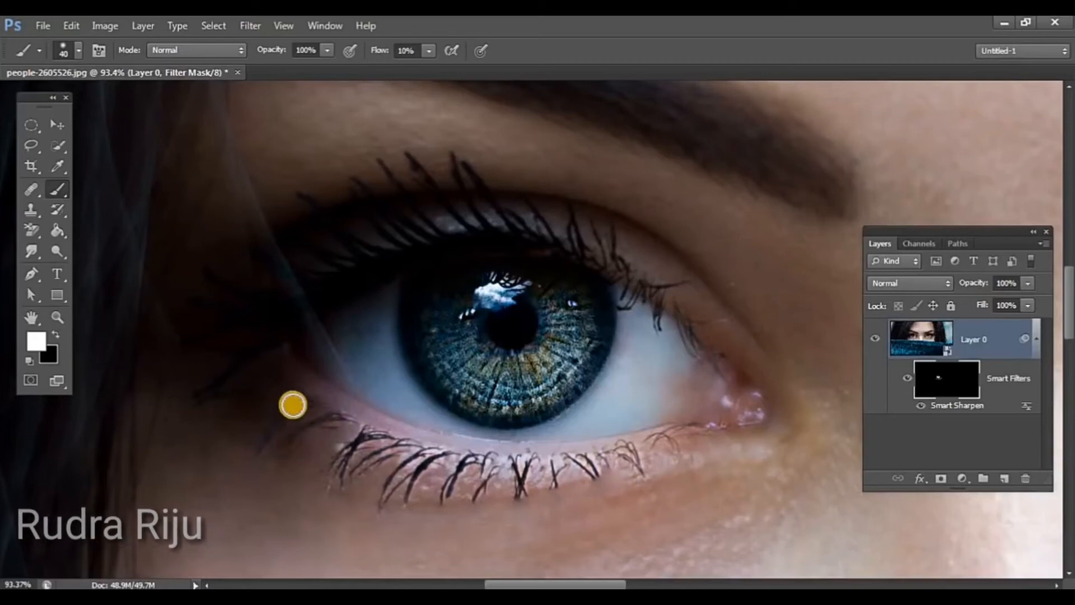
mouse_move(285, 398)
mouse_down()
mouse_move(256, 382)
mouse_move(279, 362)
mouse_up()
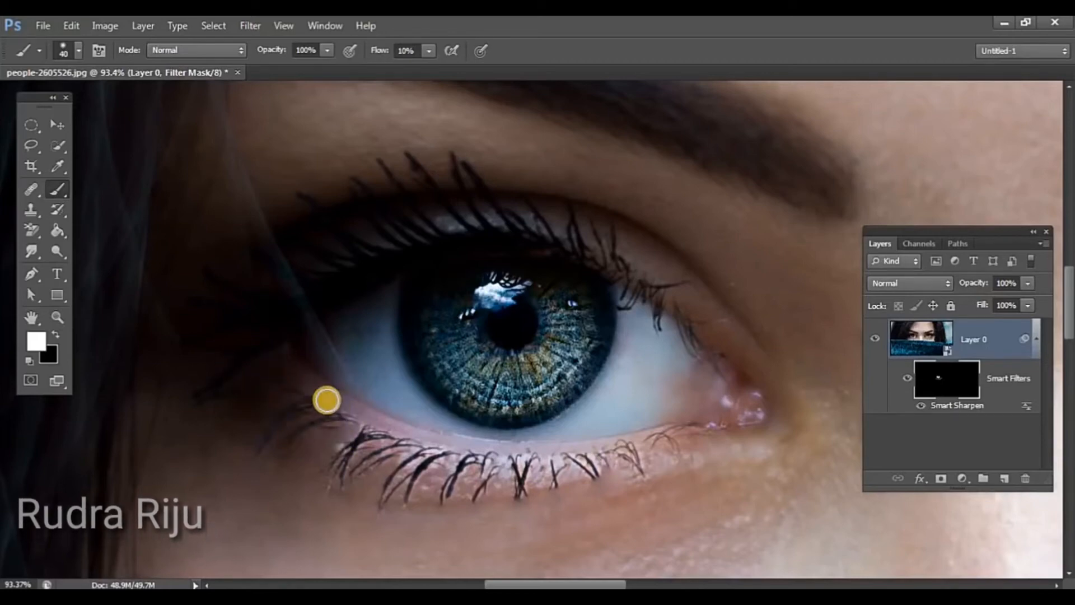
drag(365, 413, 387, 422)
Step: Reduce the brush size to 30 px and paint along the lower lid's rim between both corners of the eye
key(bracketleft)
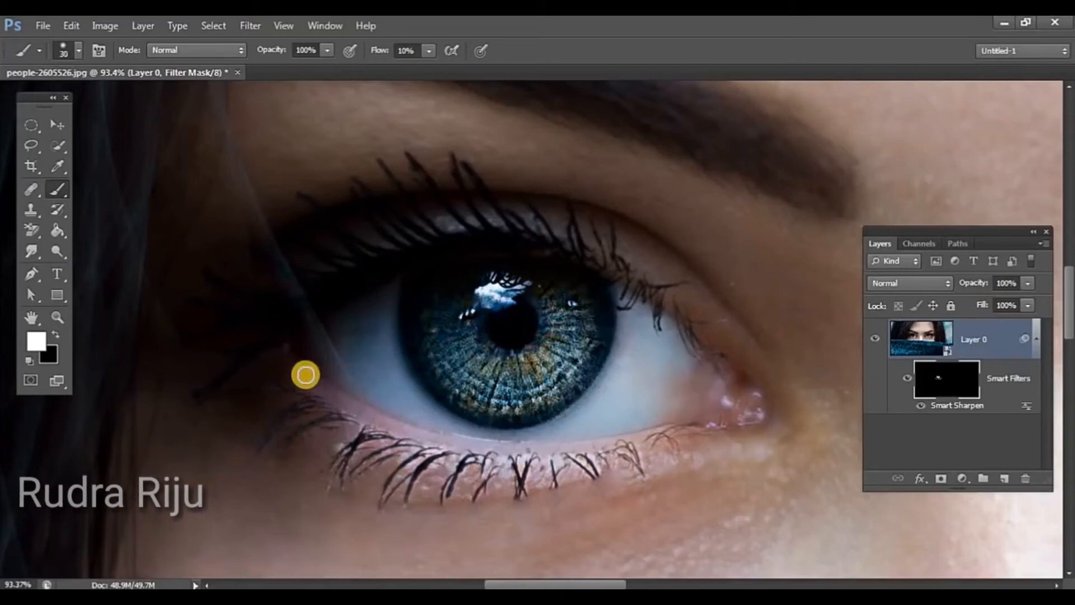
mouse_move(297, 367)
mouse_down()
mouse_move(343, 415)
mouse_move(347, 407)
mouse_up()
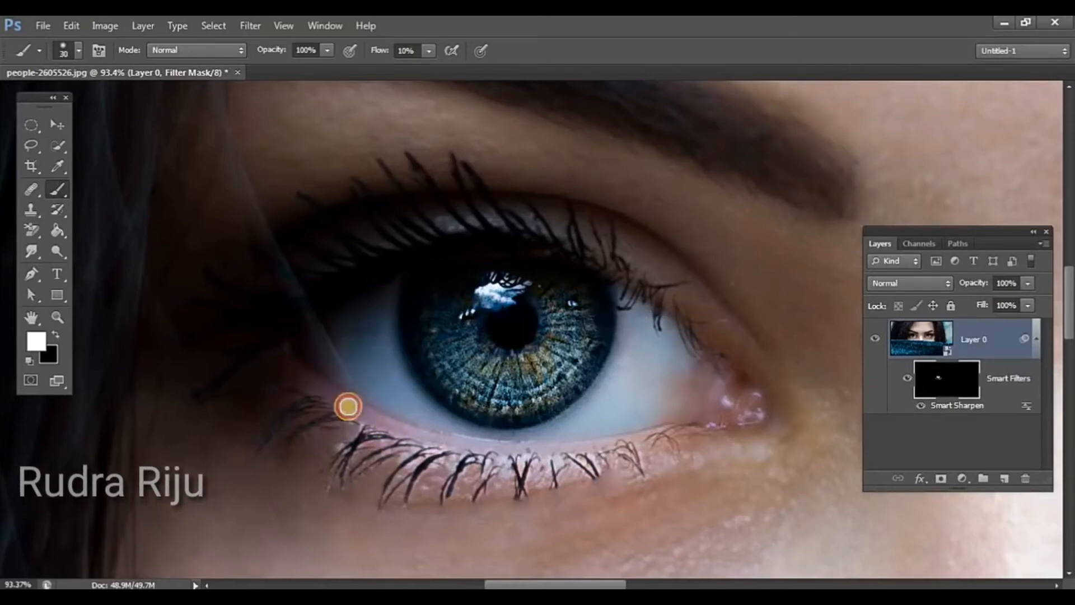
mouse_move(307, 375)
mouse_down()
mouse_move(372, 415)
mouse_move(471, 445)
mouse_move(566, 453)
mouse_move(706, 424)
mouse_up()
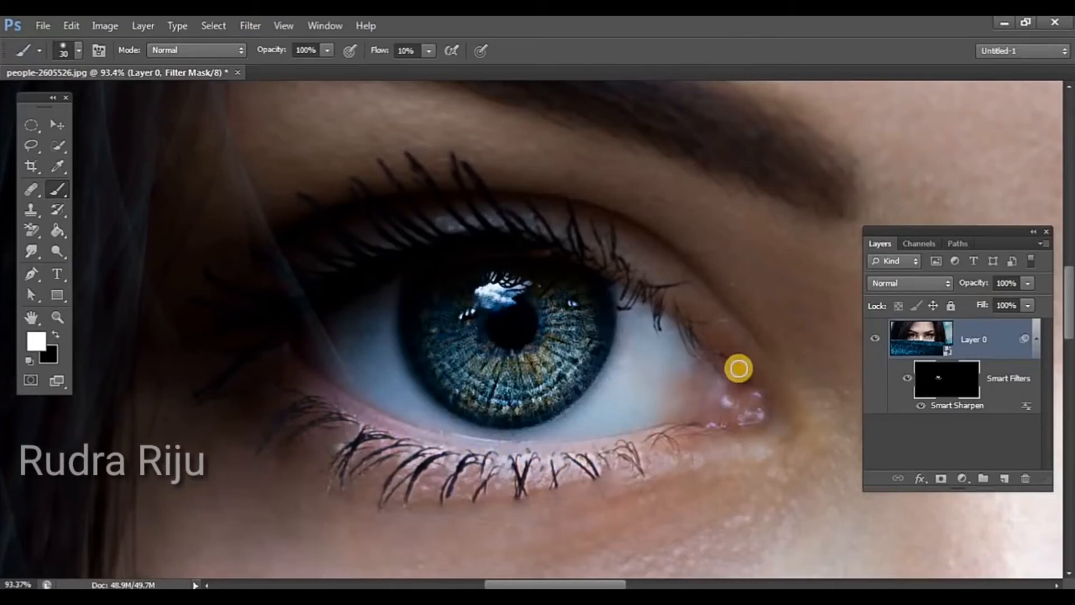
Step: Paint on the filter mask over the inner corner and along the upper lid and lashes toward the outer corner
mouse_move(738, 368)
mouse_down()
mouse_move(763, 399)
mouse_move(690, 418)
mouse_move(736, 412)
mouse_move(742, 384)
mouse_move(708, 414)
mouse_move(747, 396)
mouse_move(712, 355)
mouse_move(666, 420)
mouse_move(740, 399)
mouse_move(722, 379)
mouse_move(704, 414)
mouse_move(745, 393)
mouse_move(763, 407)
mouse_move(718, 432)
mouse_move(669, 440)
mouse_move(754, 428)
mouse_move(776, 414)
mouse_move(742, 357)
mouse_move(710, 439)
mouse_move(672, 441)
mouse_move(684, 435)
mouse_move(578, 303)
mouse_move(537, 225)
mouse_move(584, 239)
mouse_move(584, 212)
mouse_move(567, 201)
mouse_move(518, 207)
mouse_move(544, 221)
mouse_move(467, 206)
mouse_move(428, 216)
mouse_move(536, 216)
mouse_move(629, 263)
mouse_move(573, 222)
mouse_move(467, 209)
mouse_move(360, 239)
mouse_move(446, 223)
mouse_up()
mouse_move(667, 289)
mouse_down()
mouse_move(665, 300)
mouse_move(672, 283)
mouse_up()
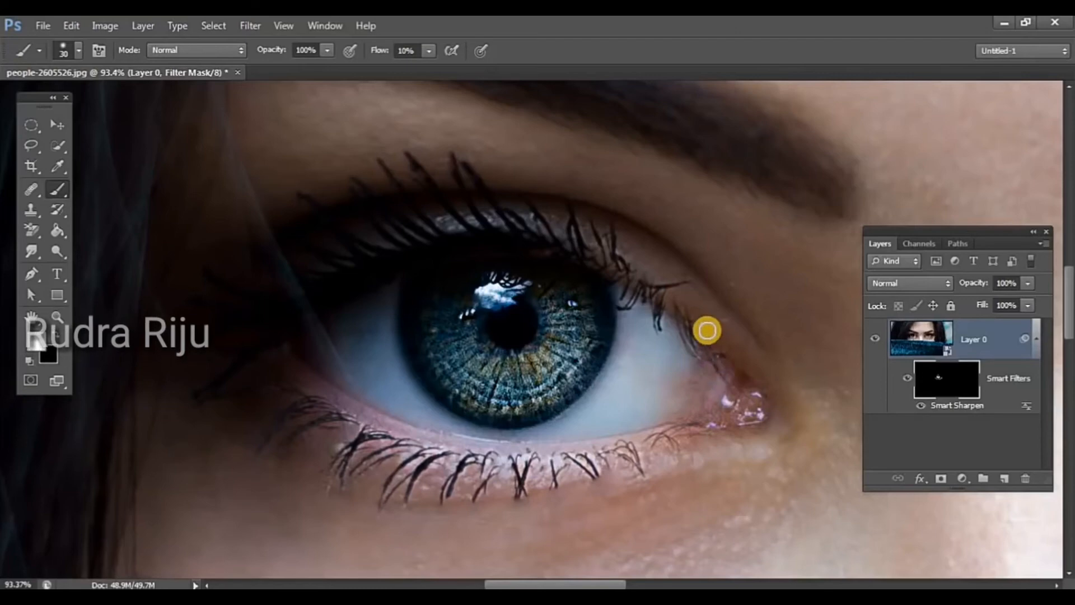
drag(706, 329, 658, 289)
mouse_move(716, 346)
mouse_down()
mouse_move(730, 356)
mouse_move(582, 242)
mouse_move(665, 274)
mouse_move(622, 239)
mouse_move(530, 209)
mouse_move(347, 228)
mouse_up()
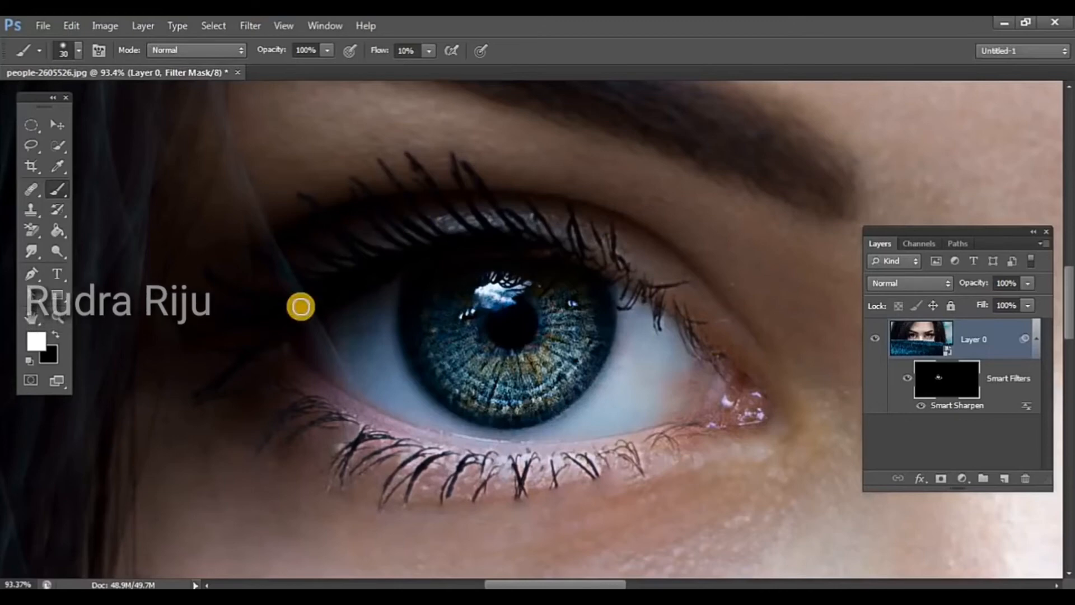
Step: Paint on the filter mask over the lower lashes near the outer corner of the eye, following each lash outward
mouse_move(297, 386)
mouse_down()
mouse_move(239, 385)
mouse_move(296, 417)
mouse_move(320, 411)
mouse_move(322, 399)
mouse_move(276, 423)
mouse_move(264, 450)
mouse_up()
drag(340, 417, 275, 452)
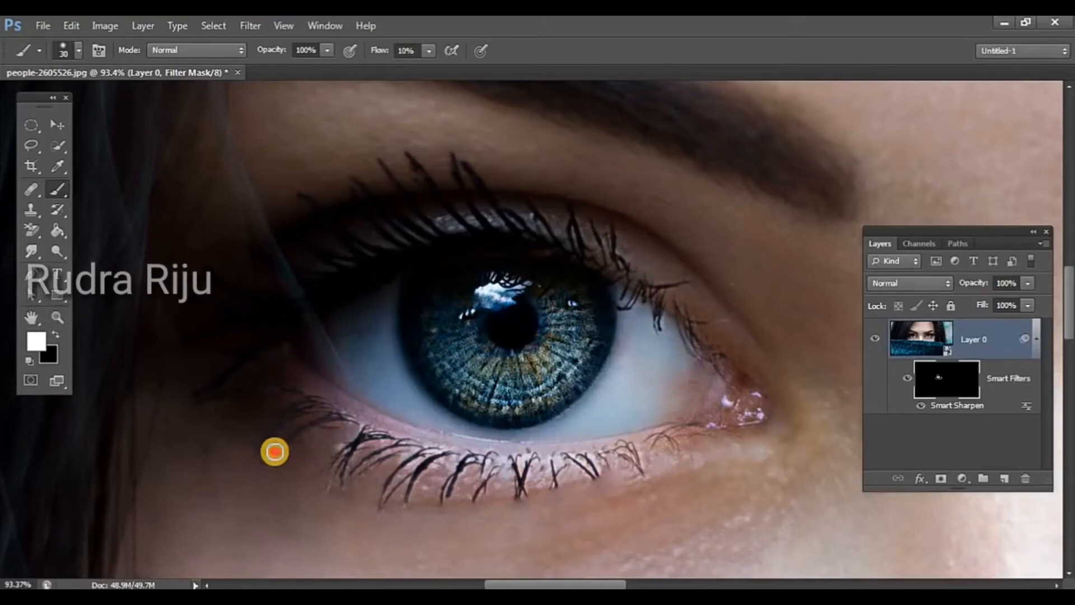
drag(353, 442, 326, 487)
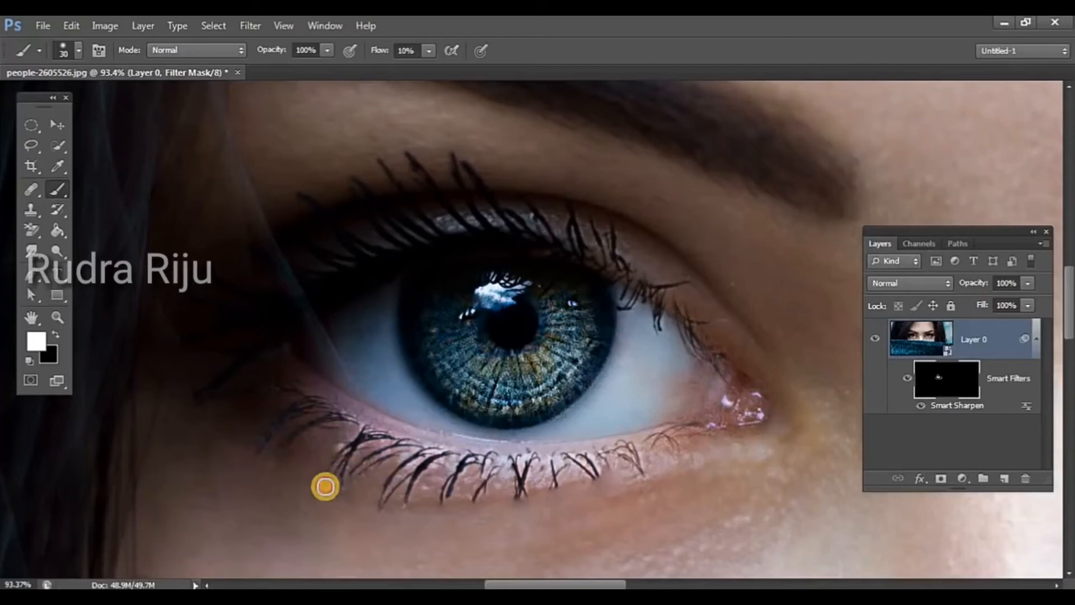
drag(394, 460, 355, 474)
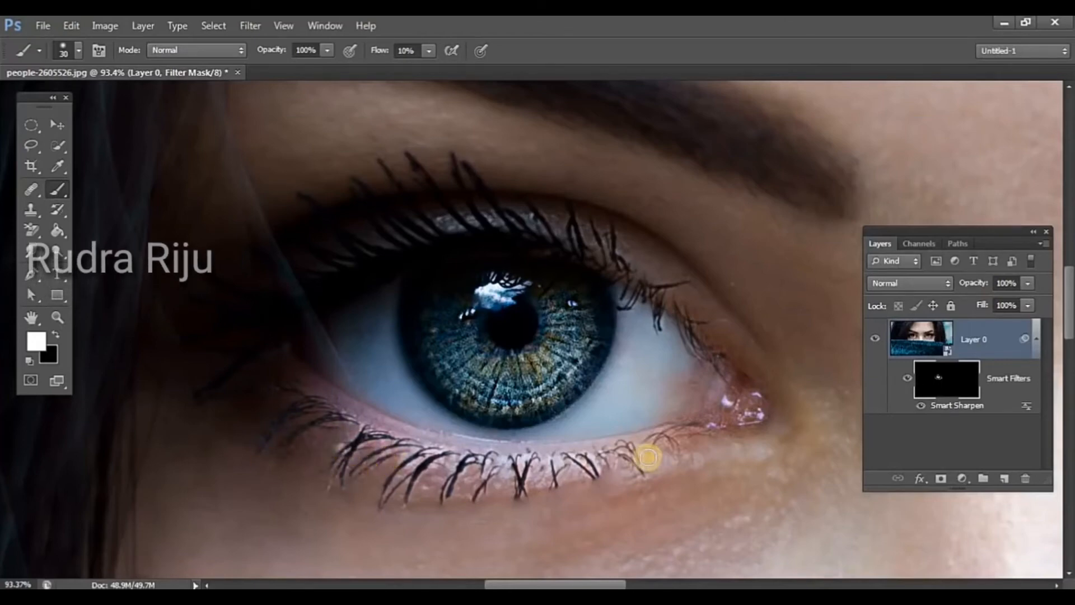
Step: Compare both eyes with and without the sharpening by hiding and showing the smart filters
scroll(683, 430, down, 2)
drag(721, 434, 507, 329)
scroll(549, 333, down, 2)
drag(690, 343, 556, 339)
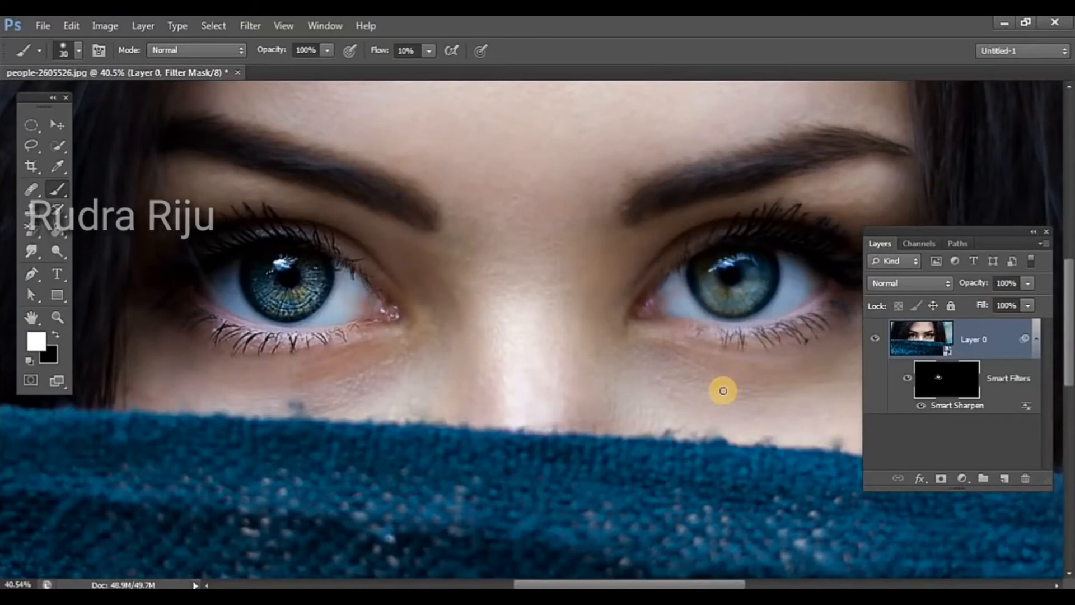
click(907, 384)
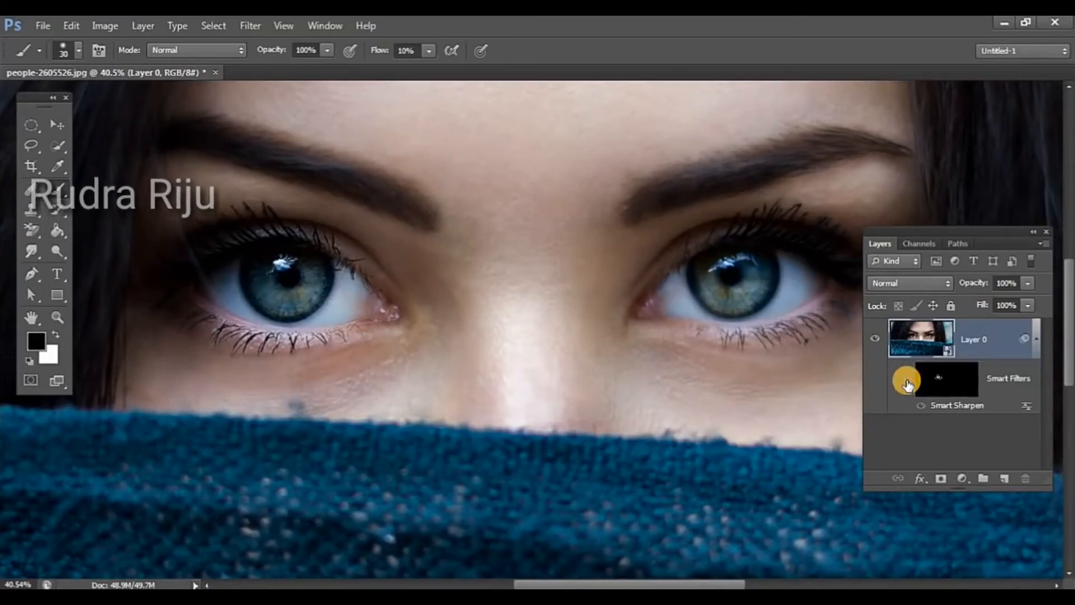
click(907, 381)
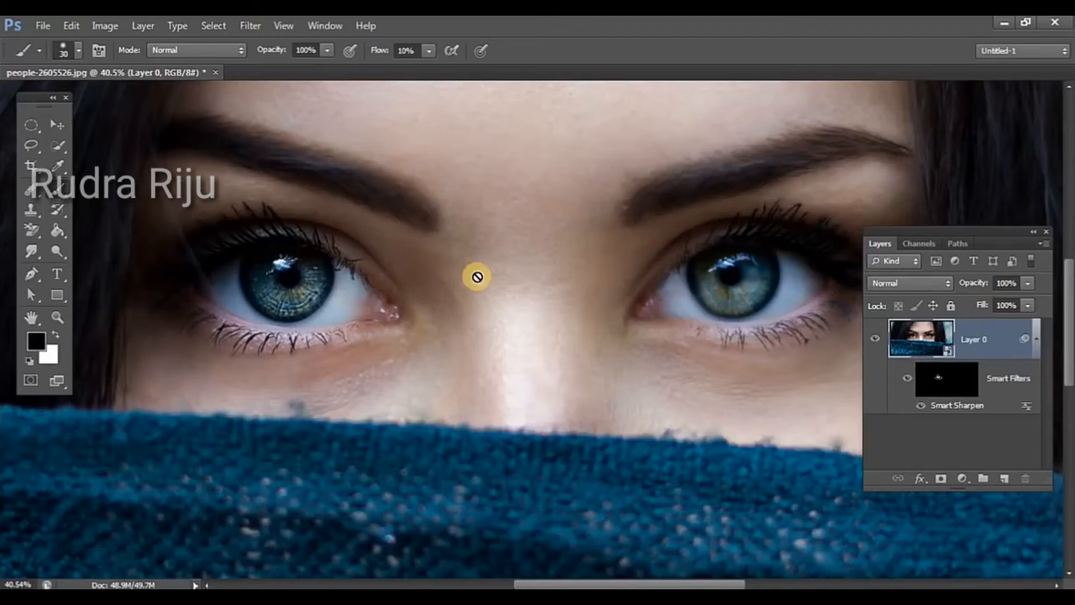
Step: Examine the sharpened iris and lashes up close, turning the smart filters off and on repeatedly
scroll(470, 269, up, 5)
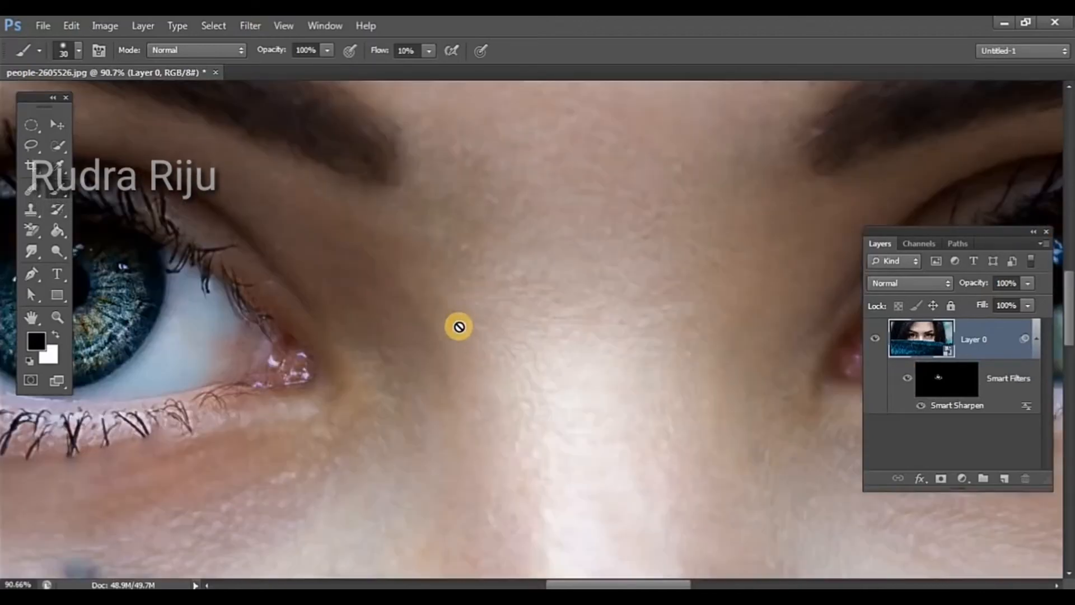
drag(437, 336, 775, 366)
scroll(674, 348, down, 1)
drag(659, 364, 681, 353)
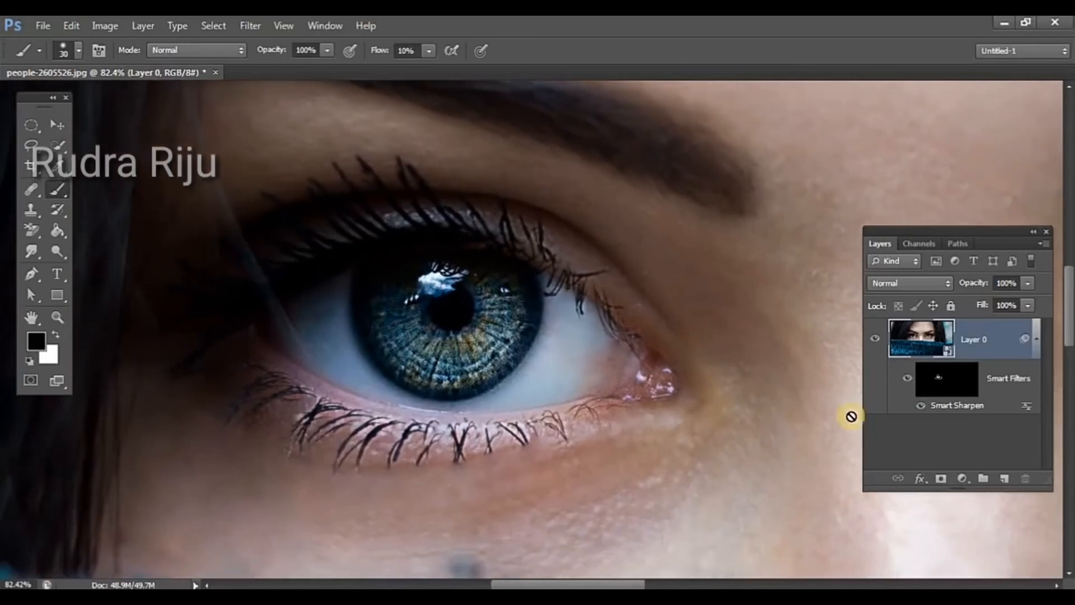
click(907, 380)
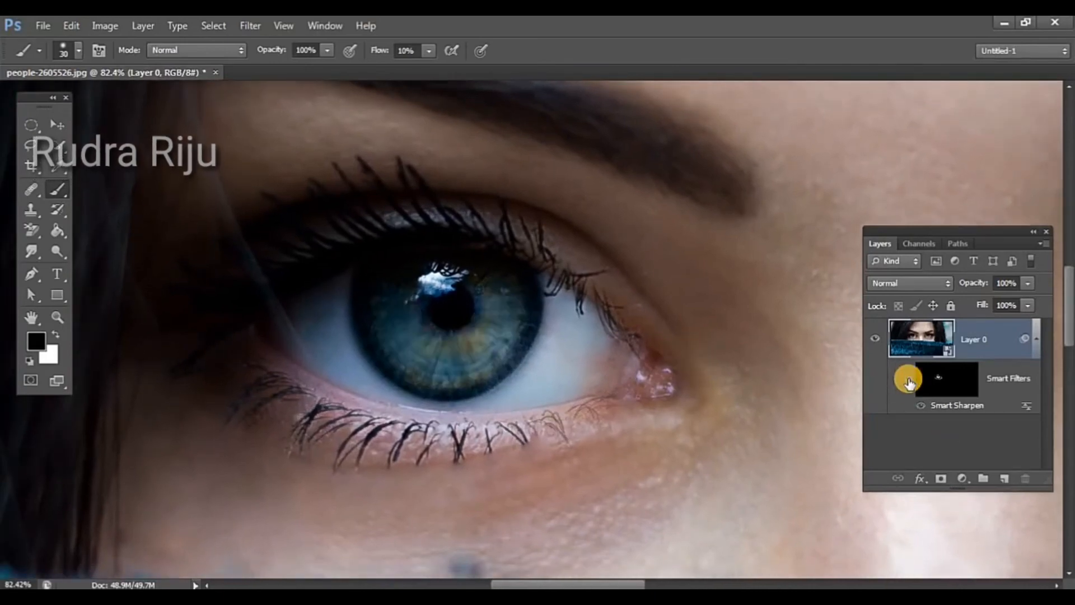
click(908, 380)
click(907, 381)
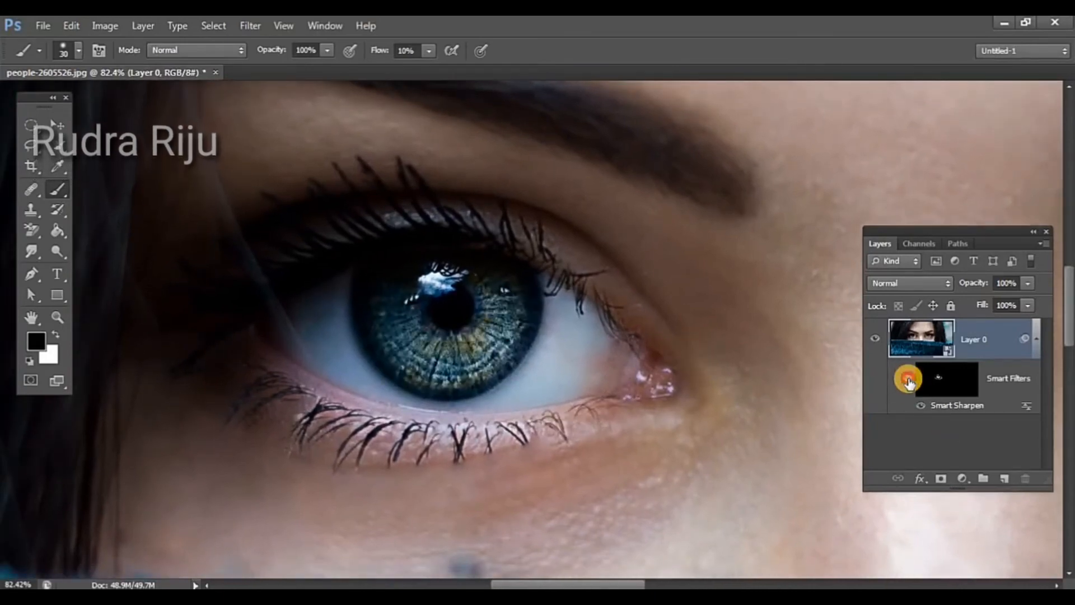
click(908, 381)
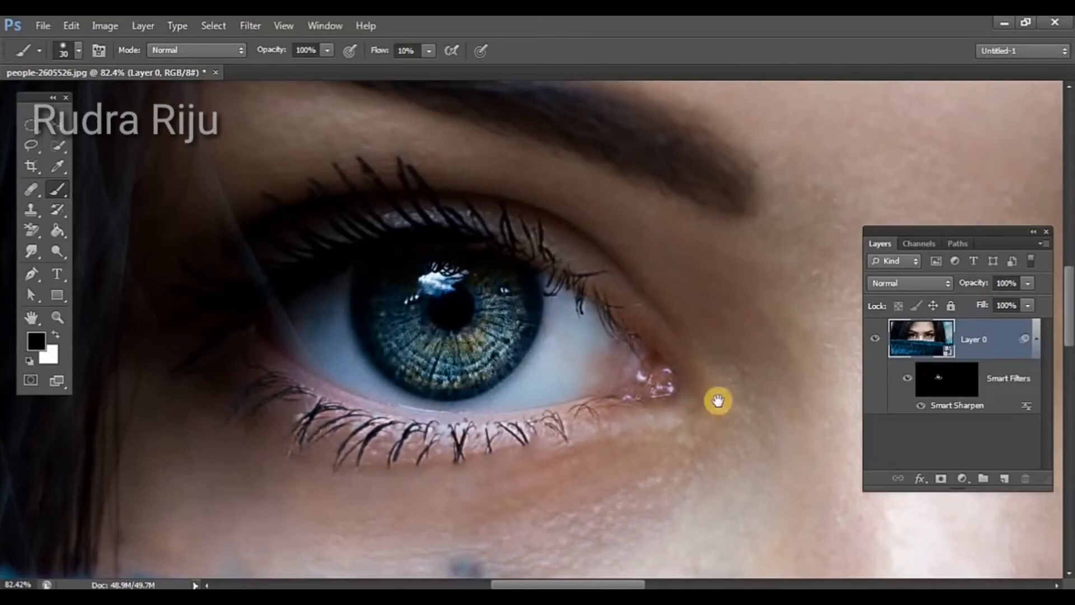
drag(719, 400, 382, 361)
drag(820, 406, 337, 378)
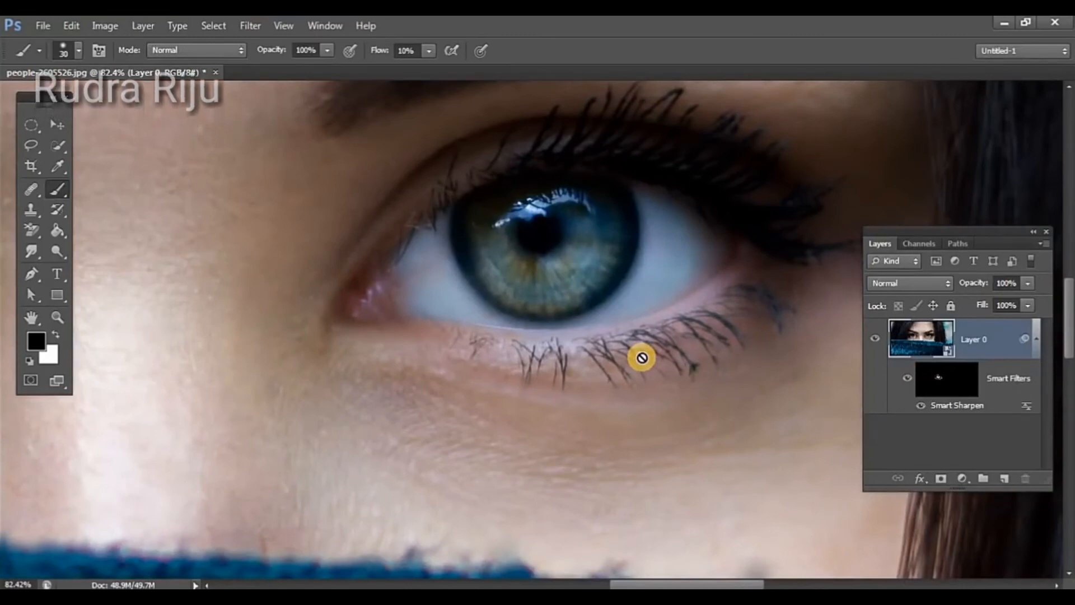
drag(32, 253, 100, 257)
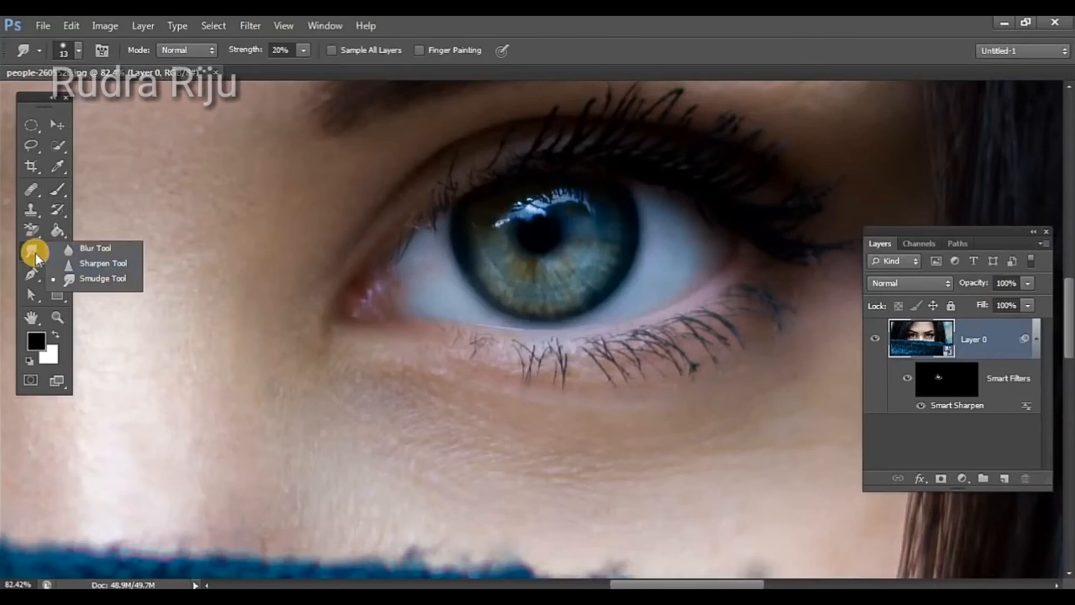
click(343, 326)
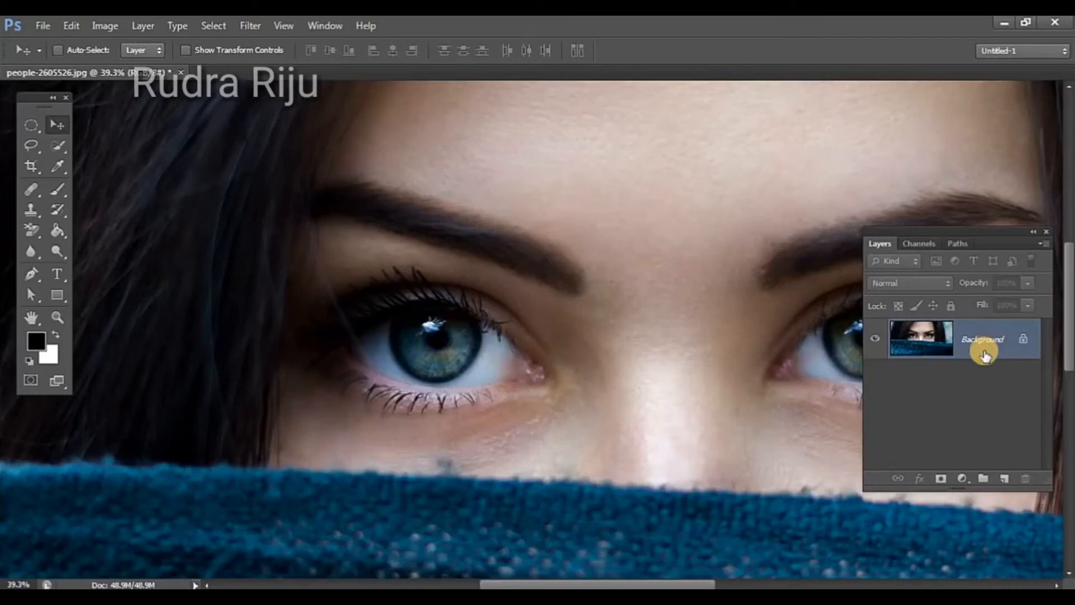
Step: Add a new empty layer above the Background and choose the Sharpen Tool
click(1007, 480)
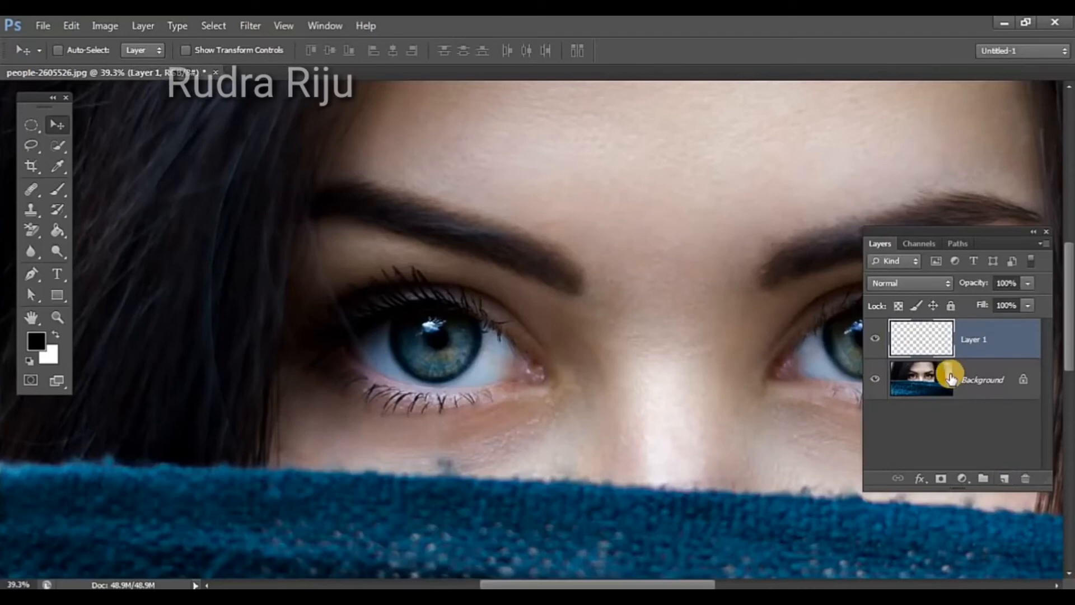
drag(36, 250, 50, 254)
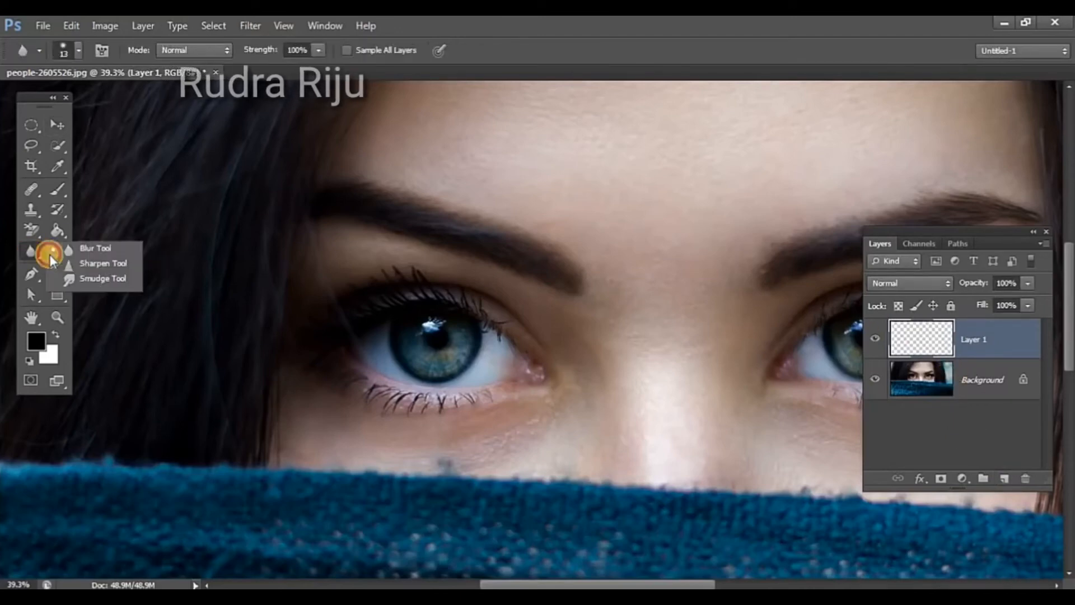
click(113, 266)
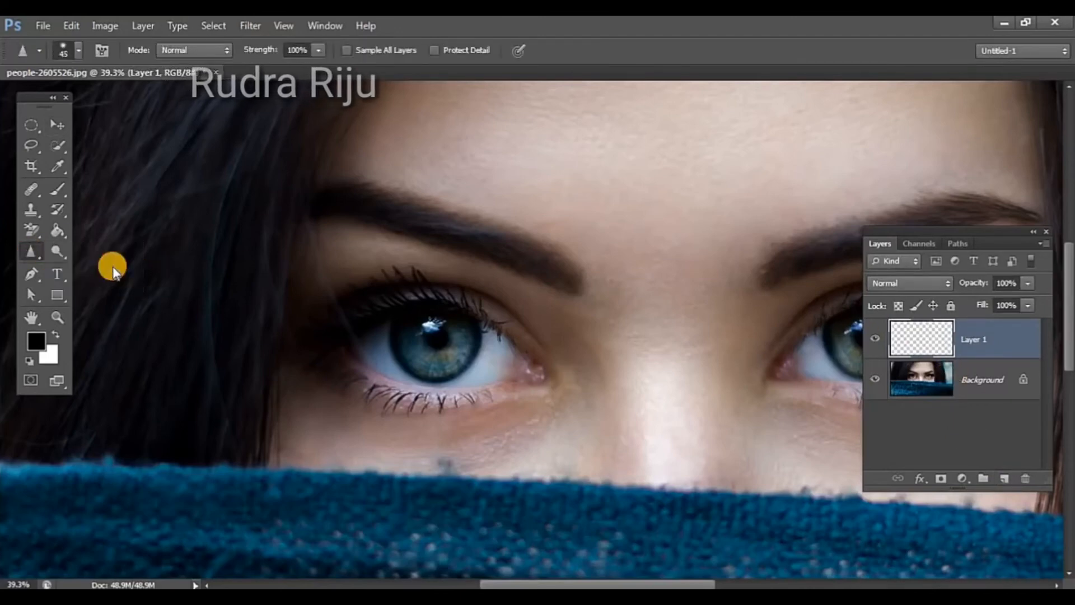
Step: Give the 45 px sharpening brush a hard edge and enable Sample All Layers and Protect Detail
click(77, 52)
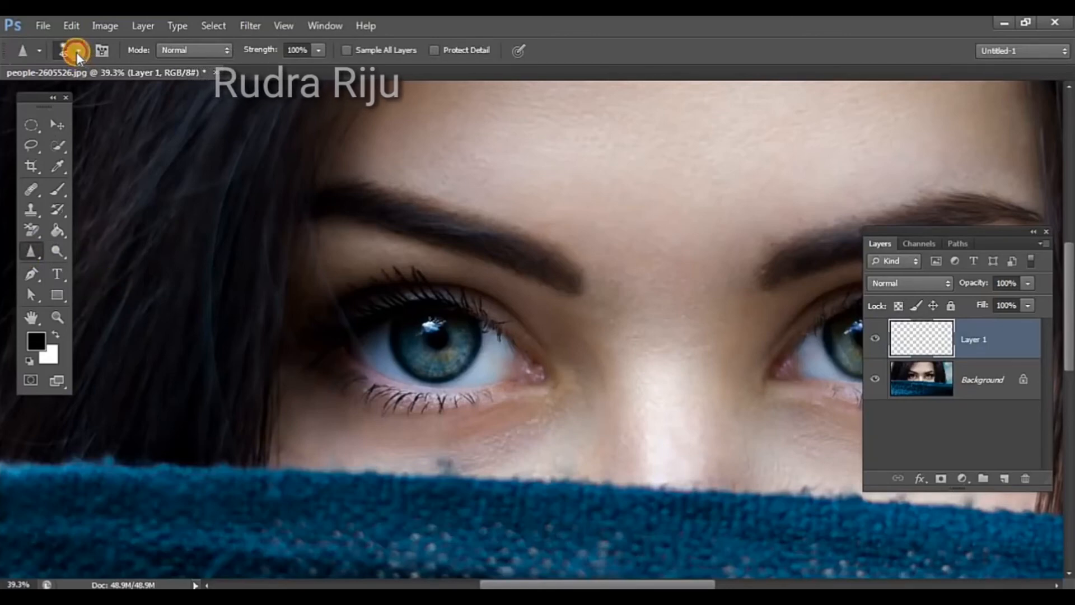
drag(27, 136, 185, 136)
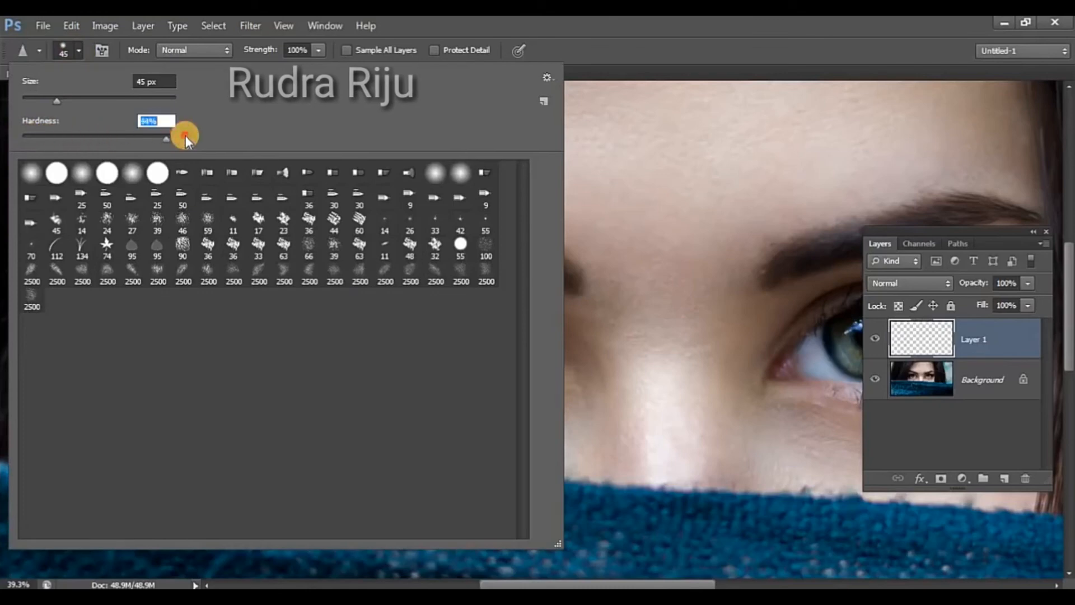
click(79, 49)
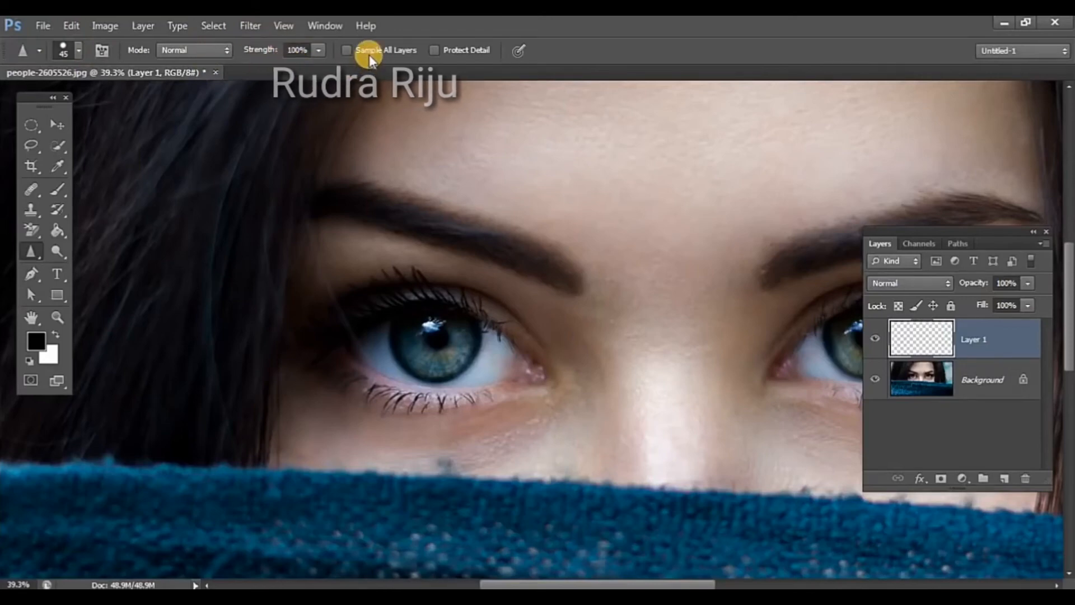
click(347, 49)
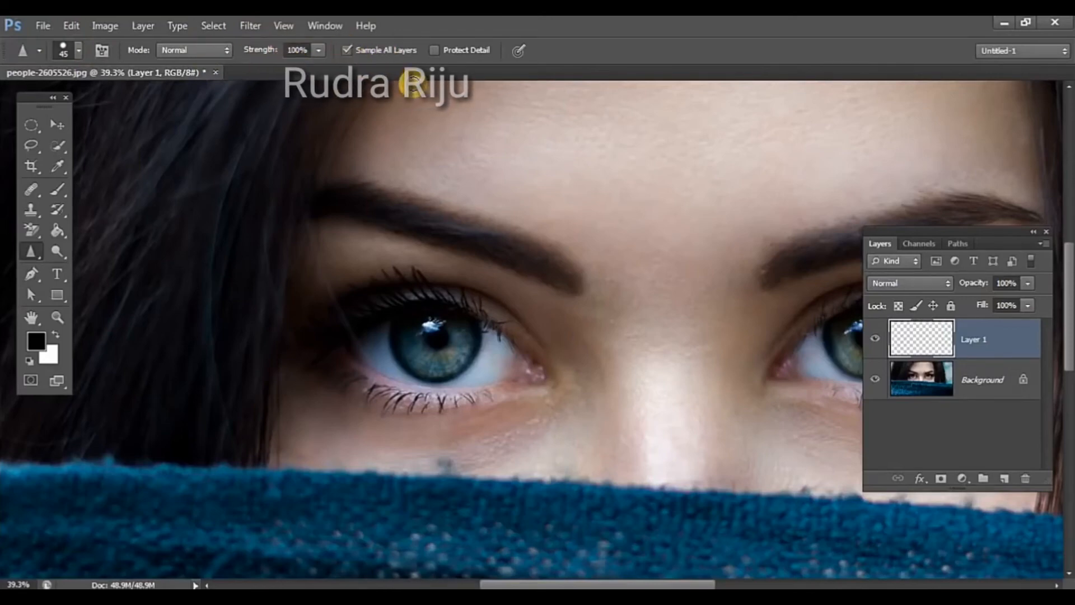
click(435, 50)
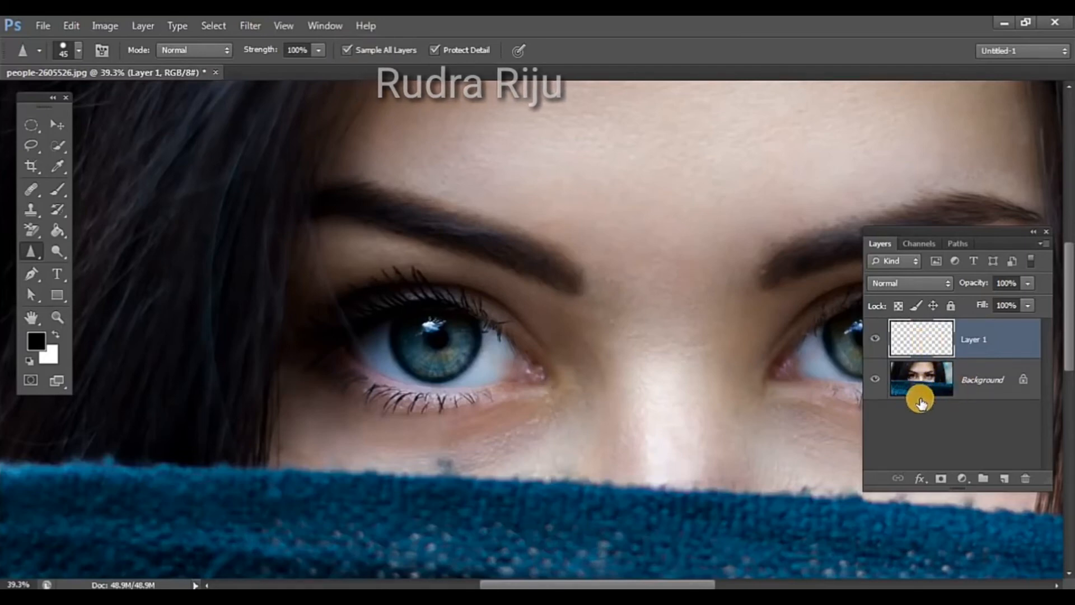
Step: Sharpen the whole iris around the pupil on the new layer with the 45 px brush at 100% strength
scroll(439, 336, up, 2)
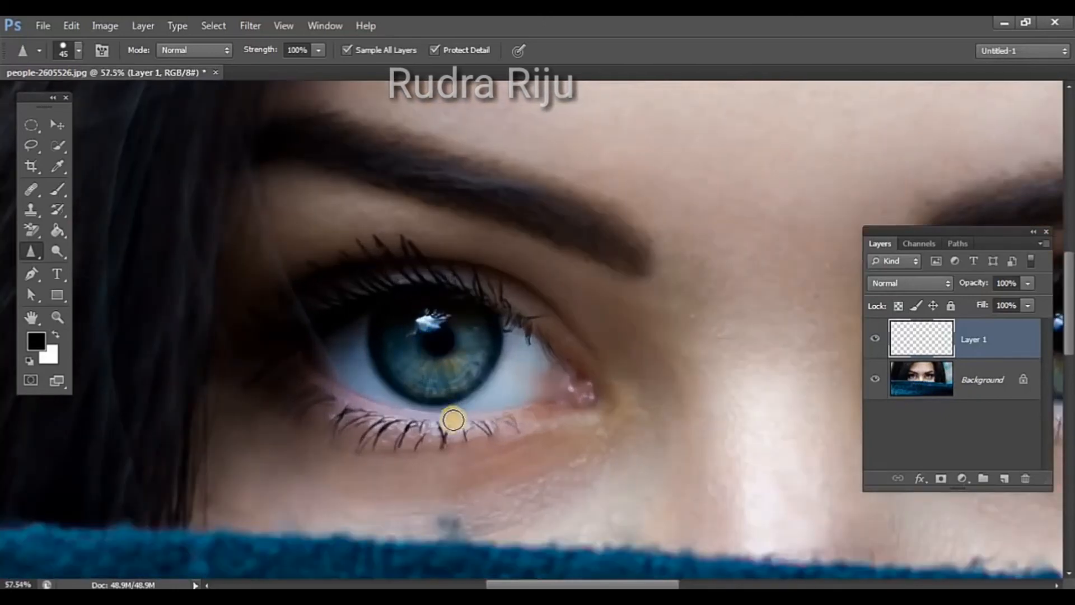
scroll(449, 422, up, 3)
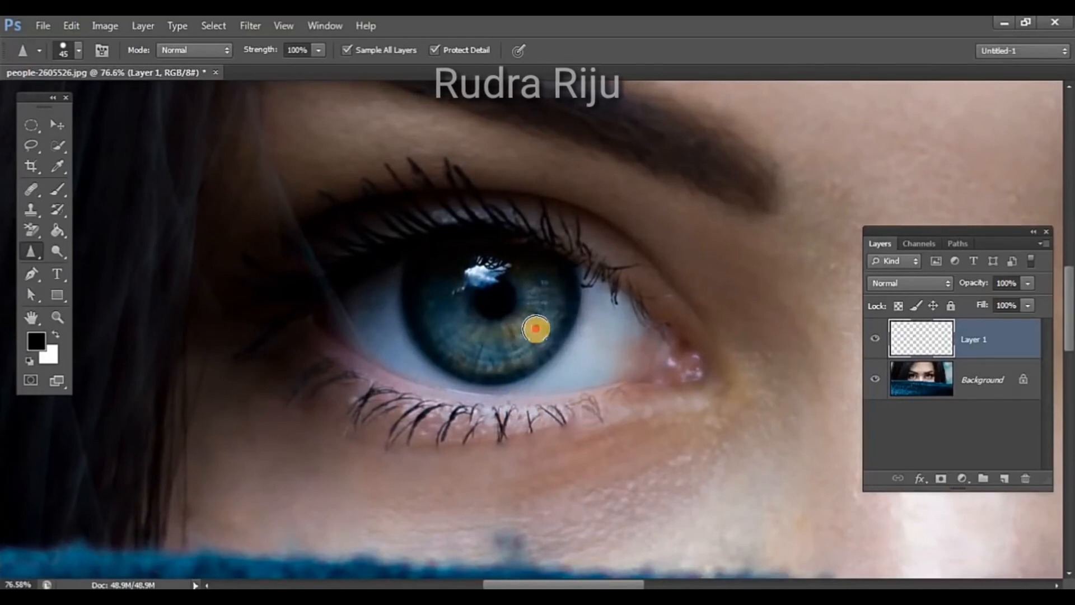
mouse_move(434, 279)
mouse_down()
mouse_move(452, 342)
mouse_move(496, 332)
mouse_move(469, 325)
mouse_move(442, 268)
mouse_up()
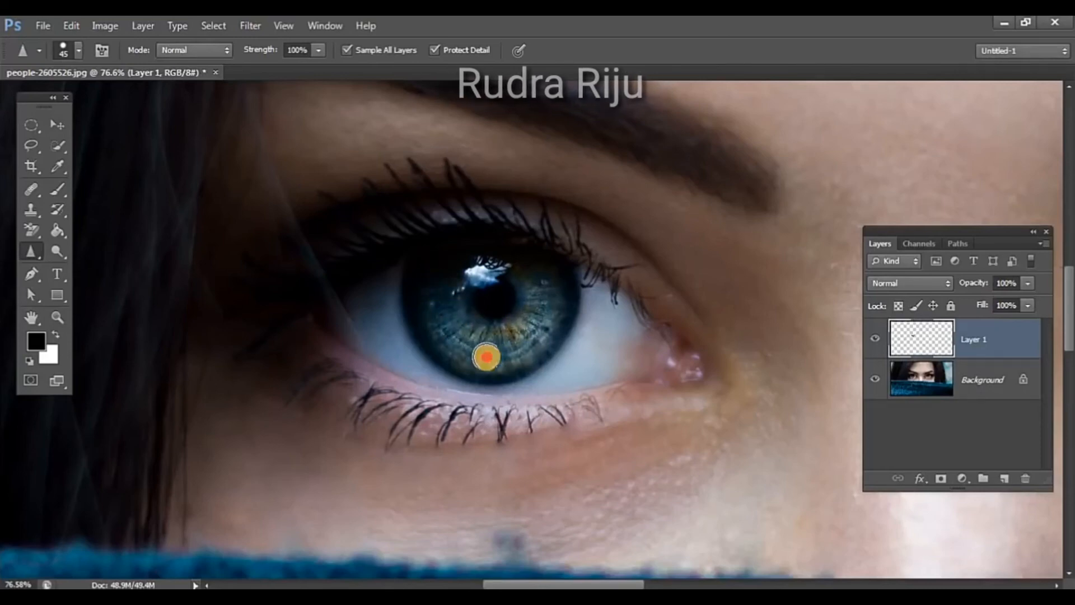
mouse_move(522, 317)
mouse_down()
mouse_move(494, 325)
mouse_move(460, 309)
mouse_up()
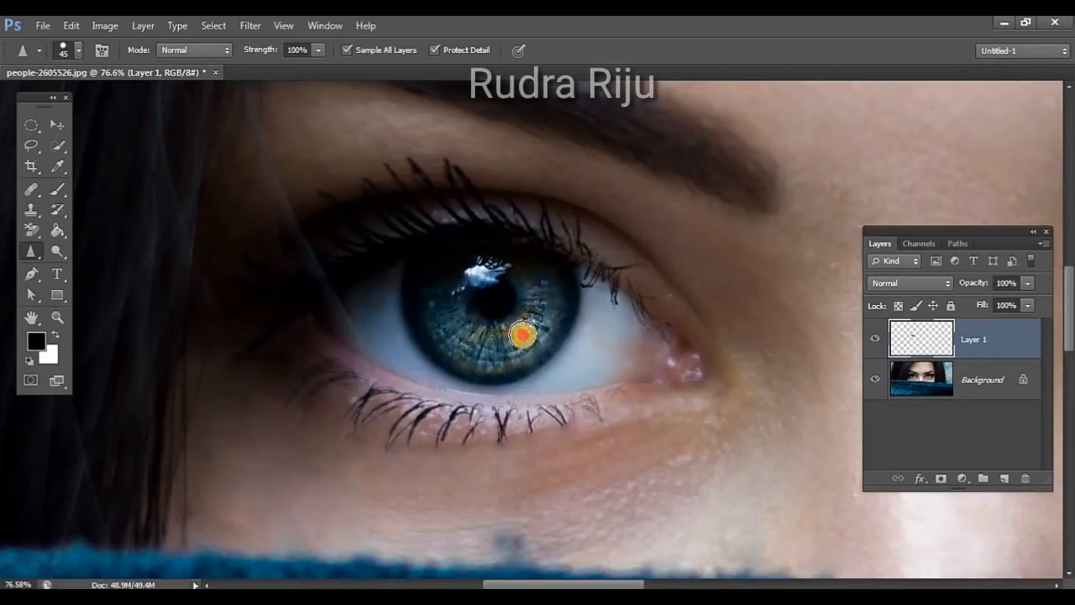
drag(523, 335, 554, 295)
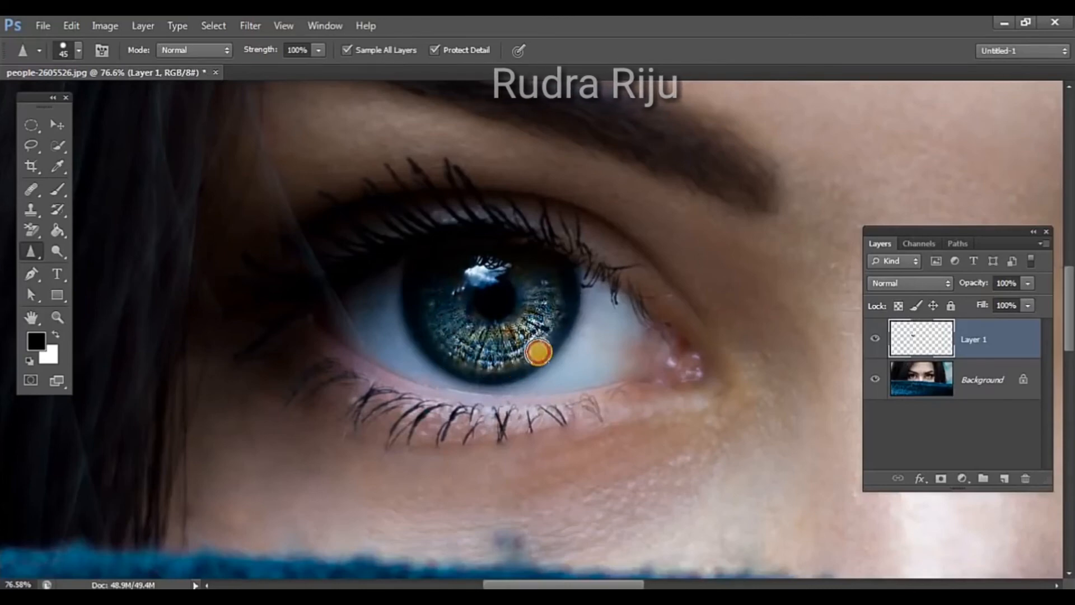
mouse_move(553, 288)
mouse_down()
mouse_move(430, 300)
mouse_move(446, 337)
mouse_up()
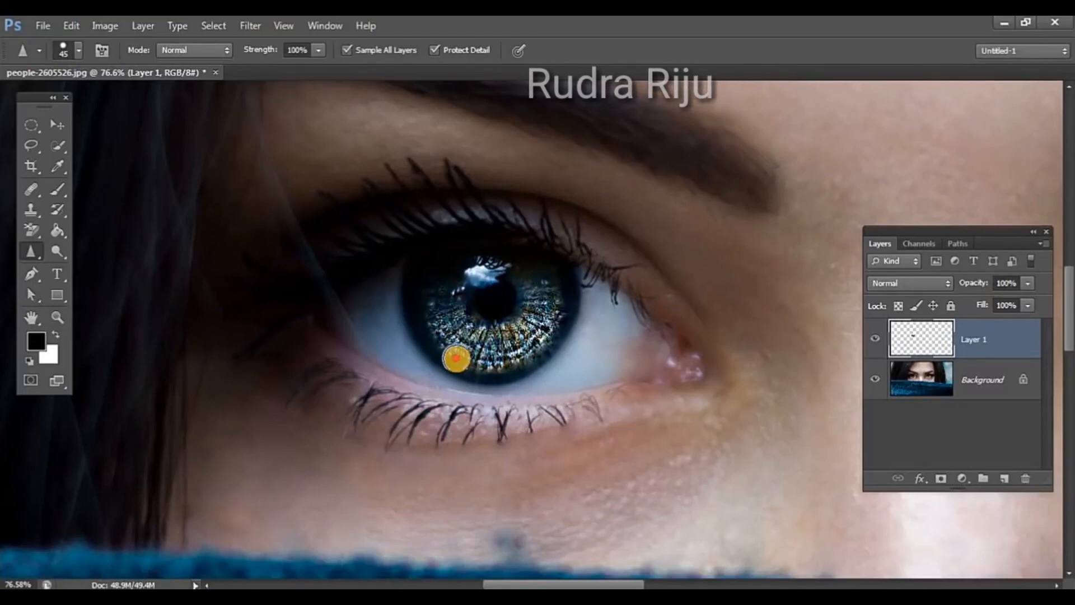
drag(424, 313, 535, 302)
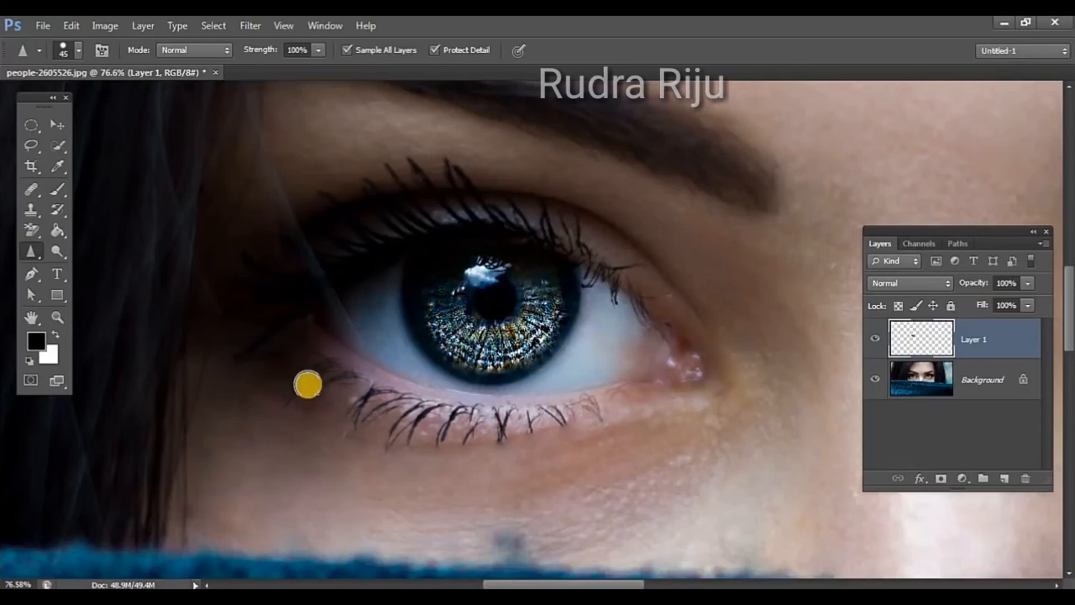
Step: Sharpen the lashes at the outer corner of the eye and along the lower lid
click(278, 354)
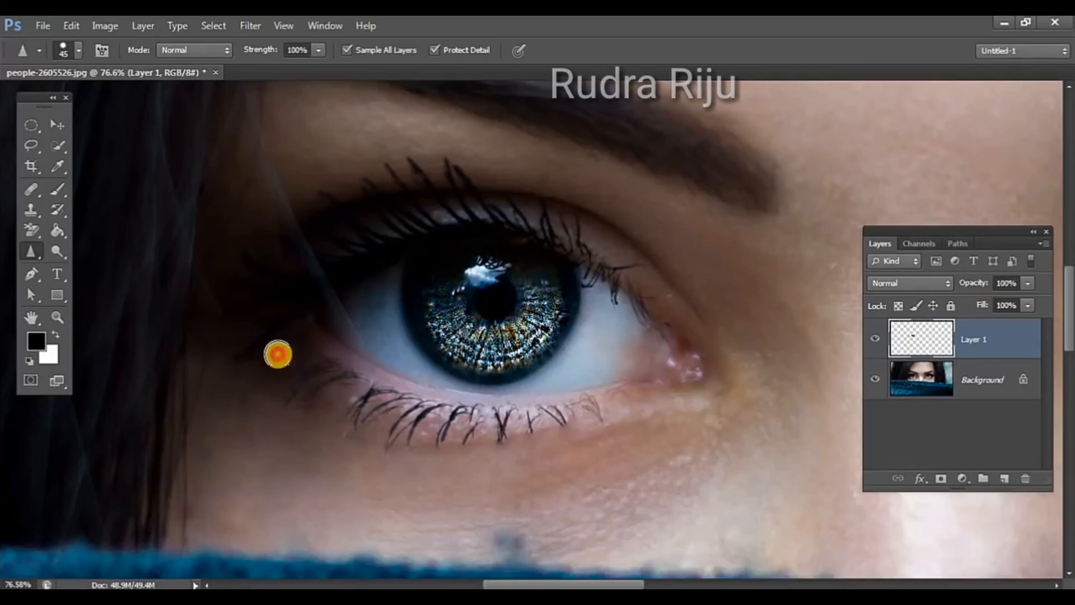
click(299, 412)
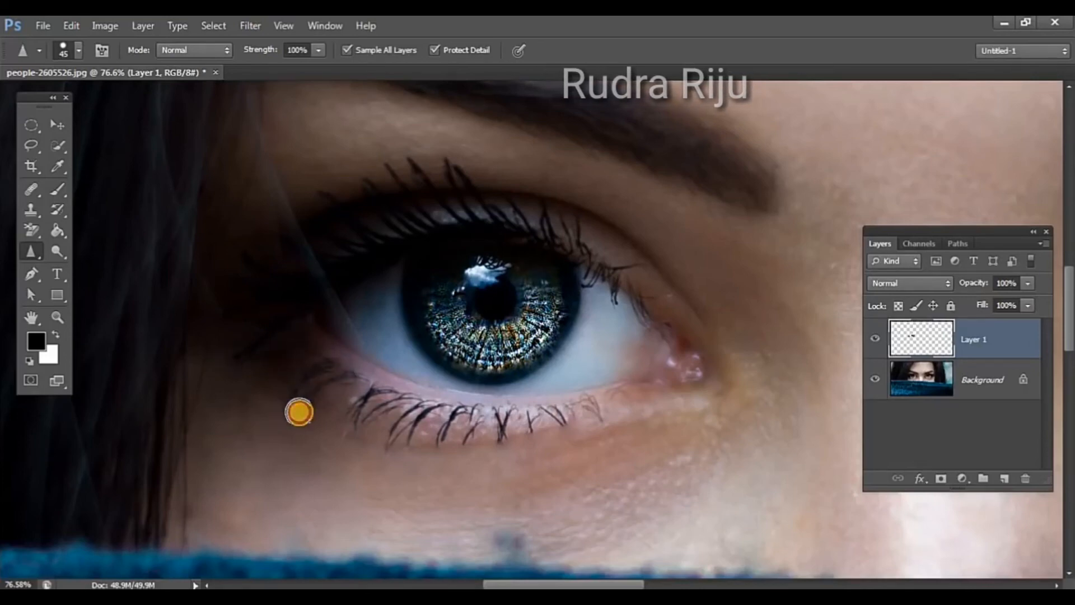
drag(404, 394, 432, 402)
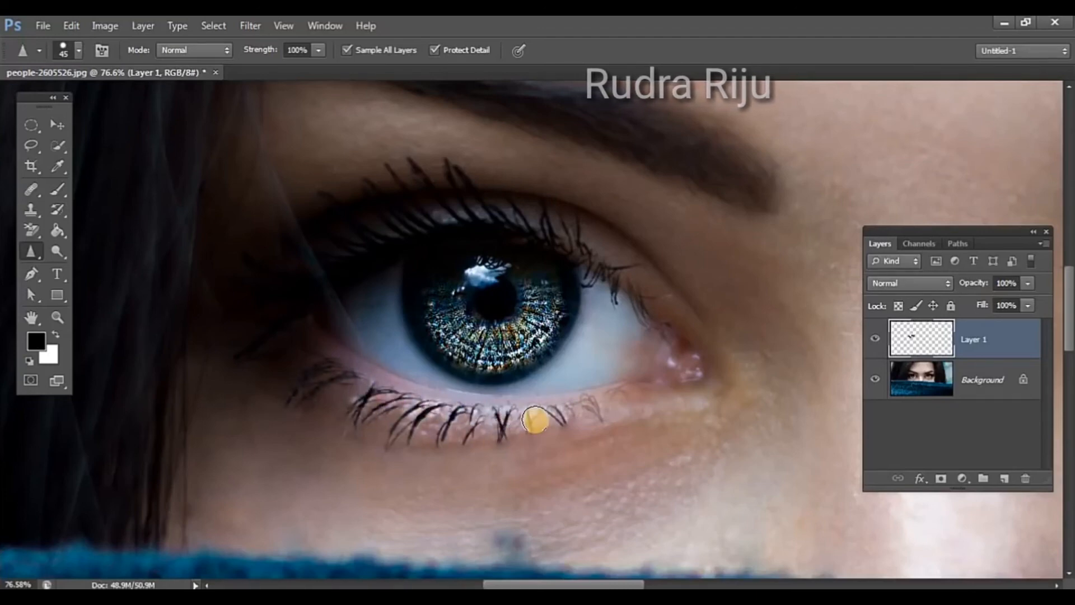
Step: Lower the sharpening strength to 32% and sharpen the remaining lashes along the lower lid and at the eye's outer corner
click(319, 50)
drag(320, 68, 264, 67)
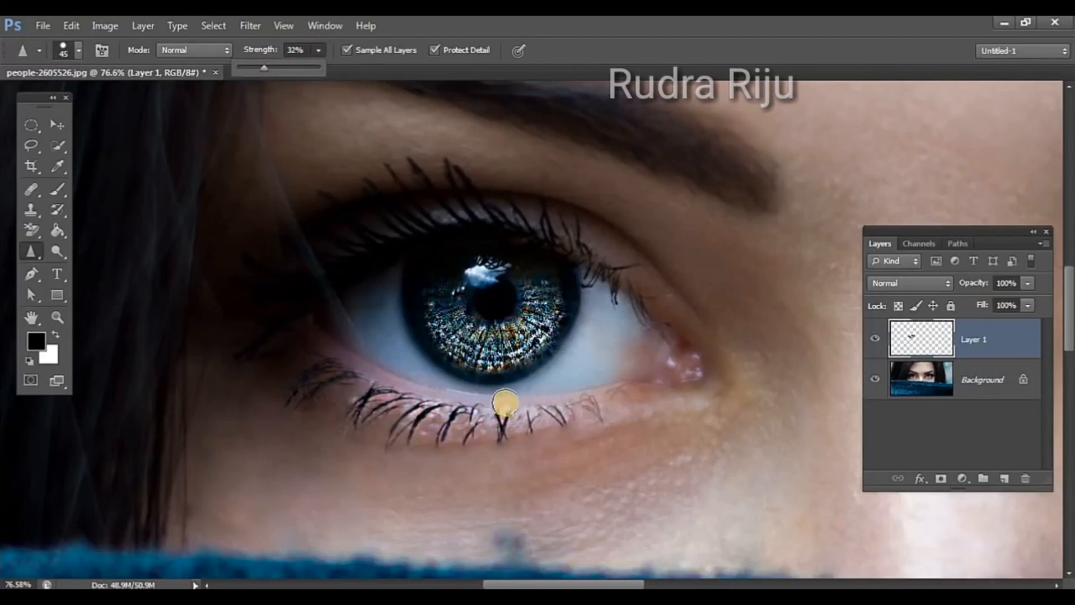
click(531, 418)
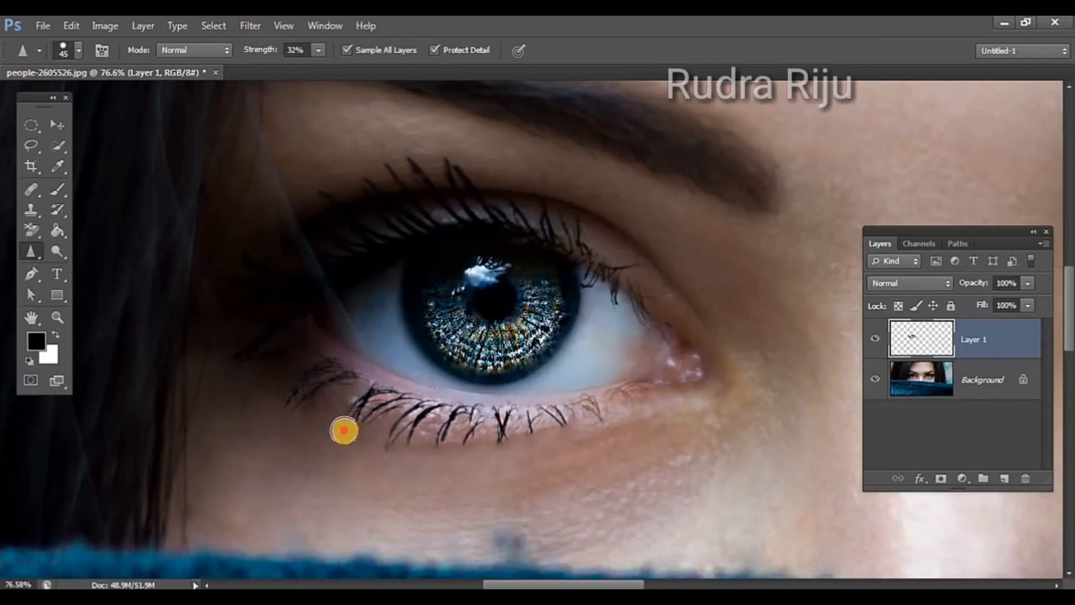
drag(307, 387, 279, 378)
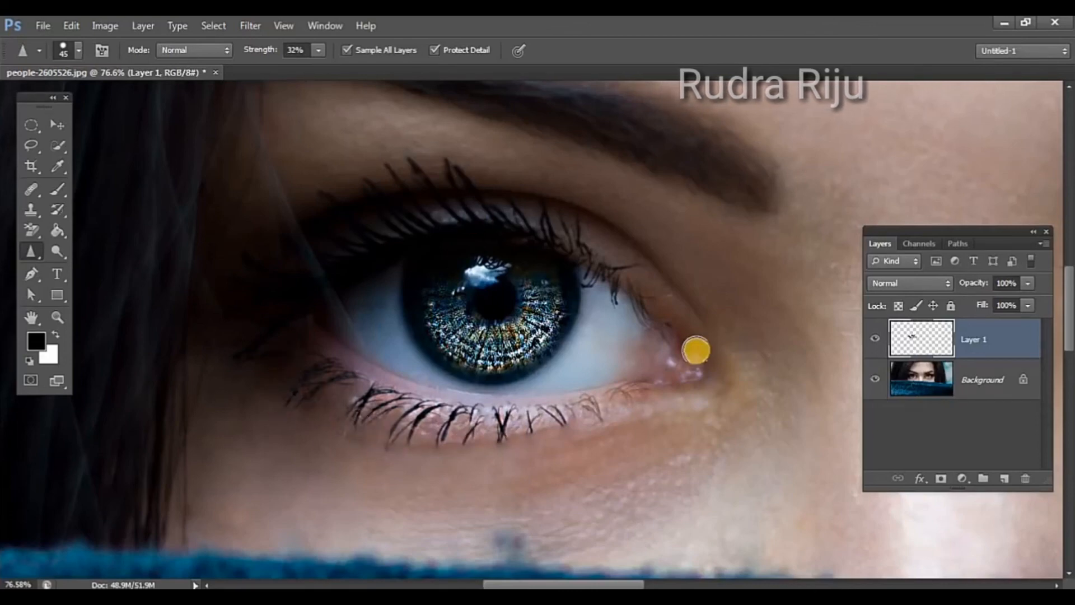
Step: Sharpen the inner corner of the eye and the upper lashes, and check the layer's strokes with the Background temporarily hidden
click(580, 235)
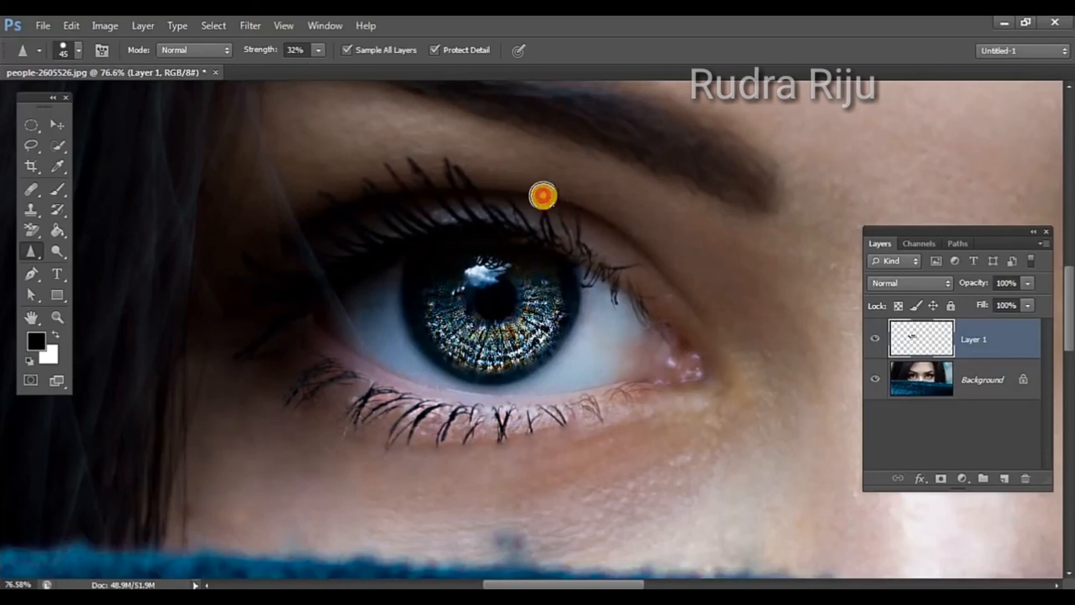
mouse_move(454, 165)
mouse_down()
mouse_move(416, 165)
mouse_move(444, 231)
mouse_up()
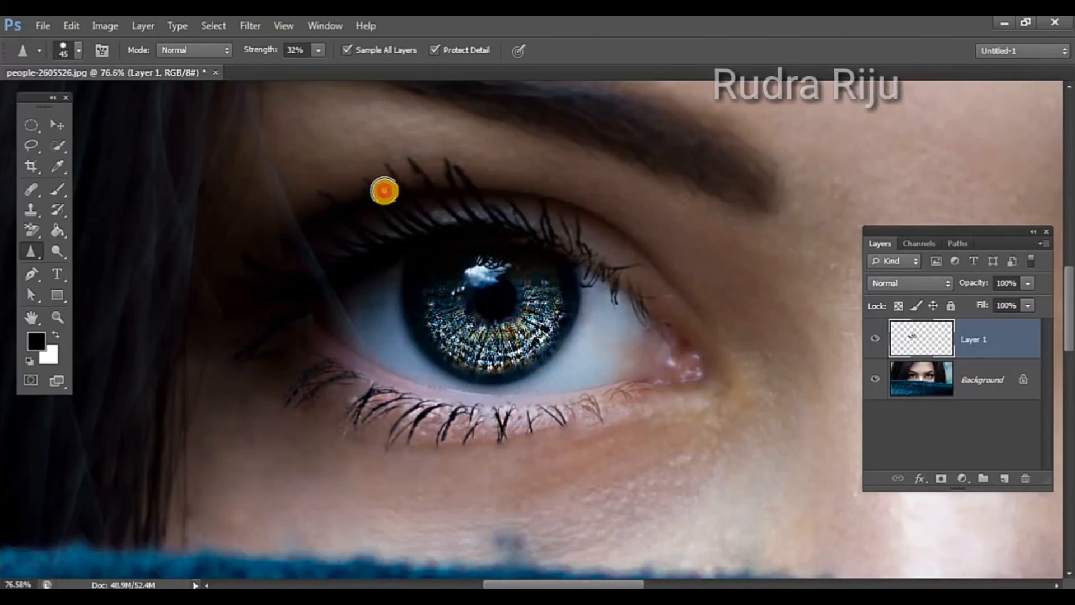
mouse_move(384, 191)
mouse_down()
mouse_move(448, 218)
mouse_move(582, 224)
mouse_move(558, 215)
mouse_move(387, 221)
mouse_move(592, 256)
mouse_up()
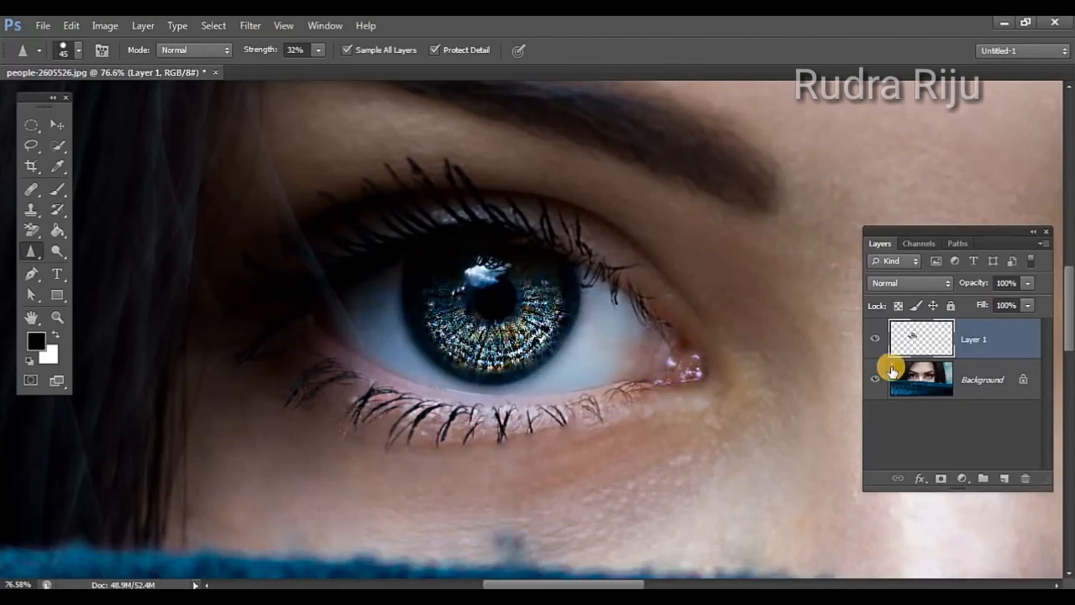
click(874, 385)
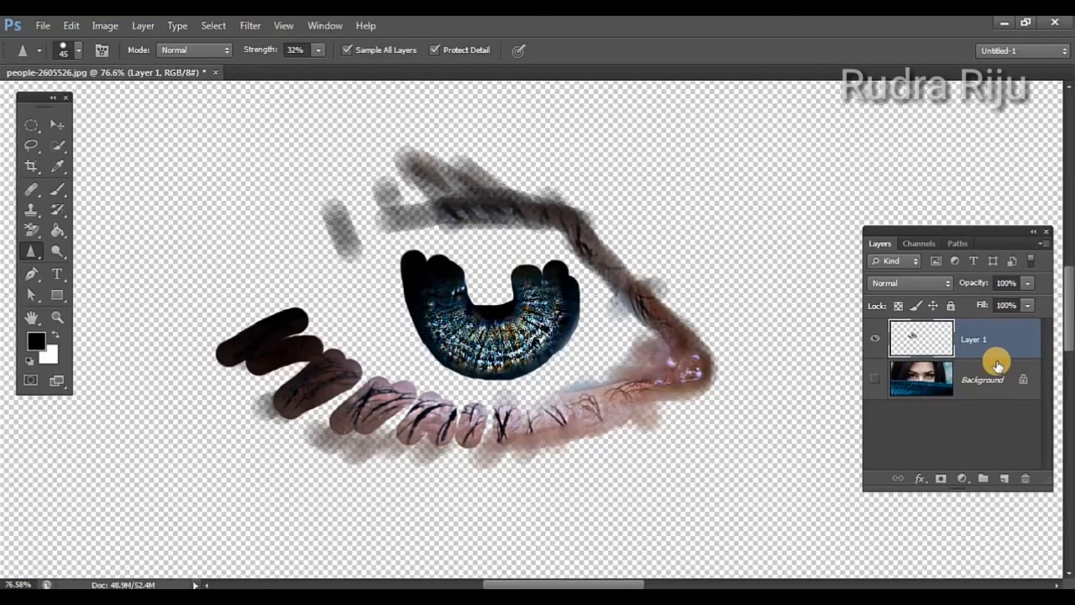
click(876, 380)
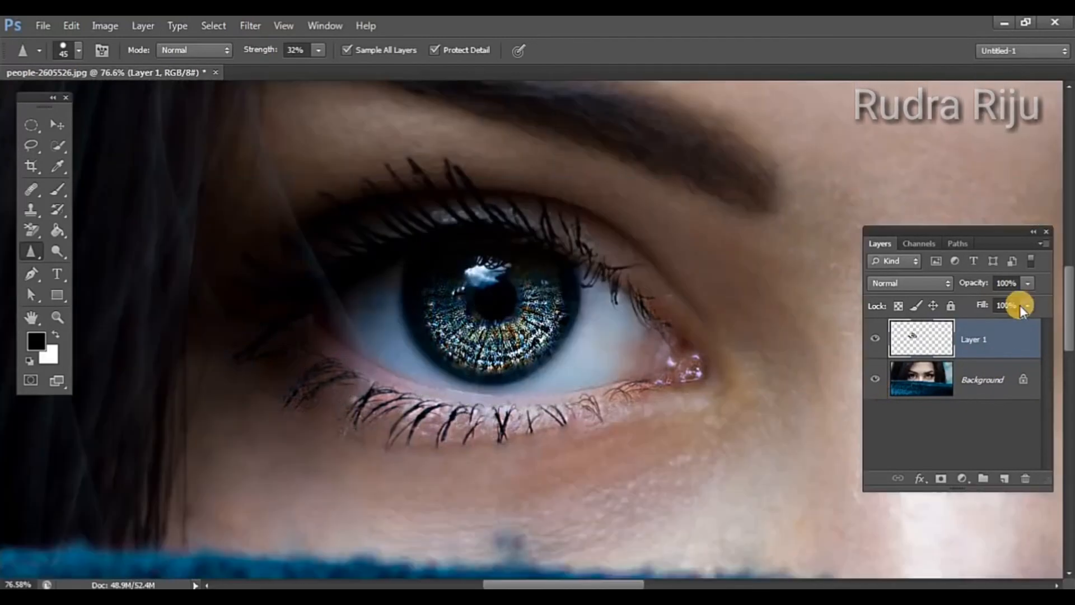
Step: Reduce Layer 1's opacity to 77% and compare the eye with the layer hidden and shown
drag(1027, 287, 1009, 302)
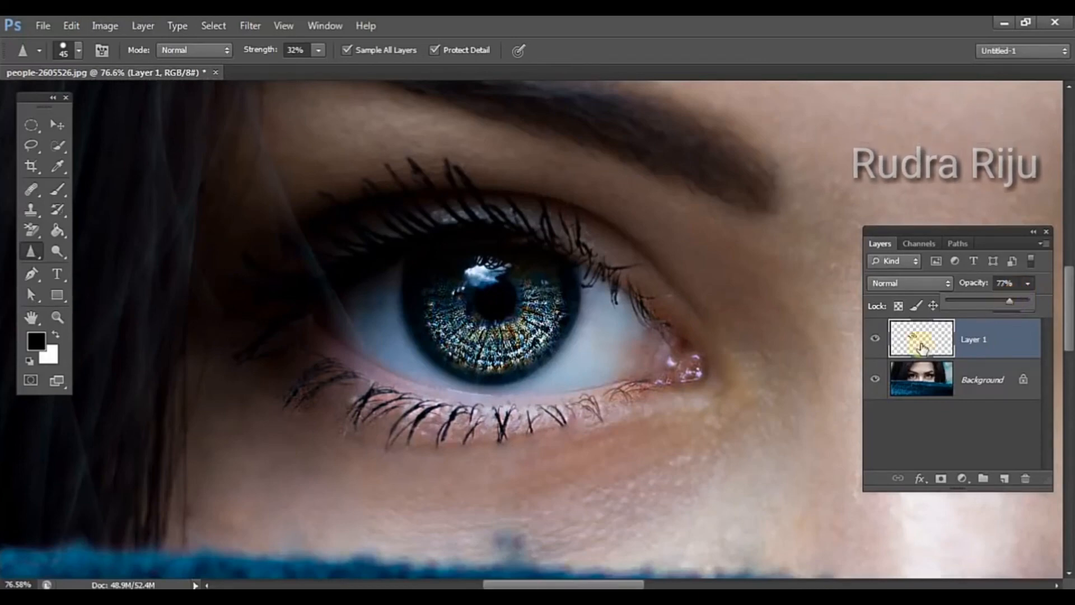
click(875, 340)
click(876, 340)
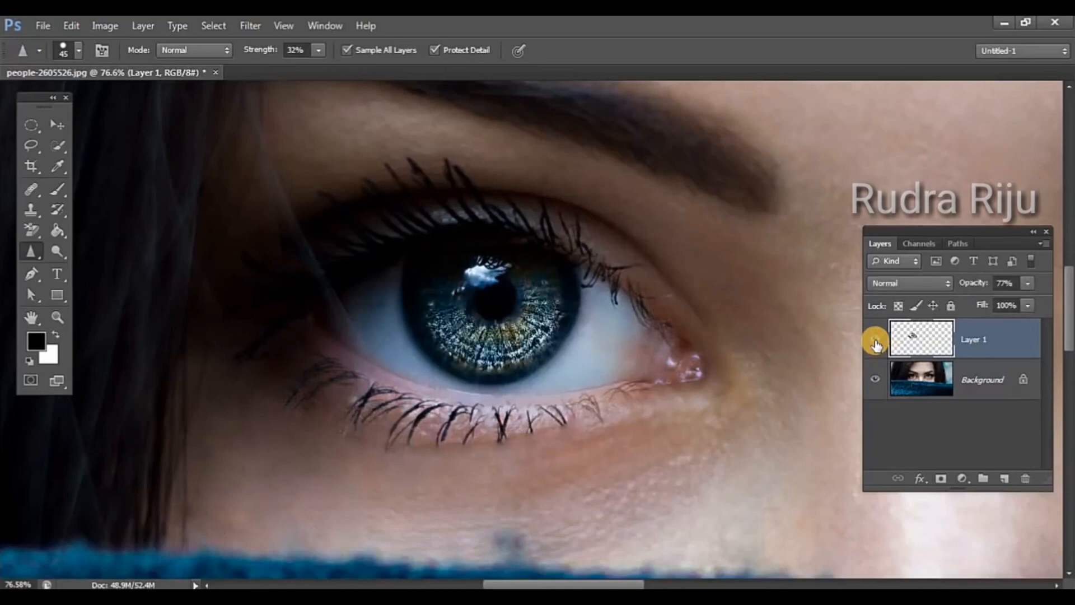
scroll(652, 384, down, 3)
scroll(651, 385, down, 2)
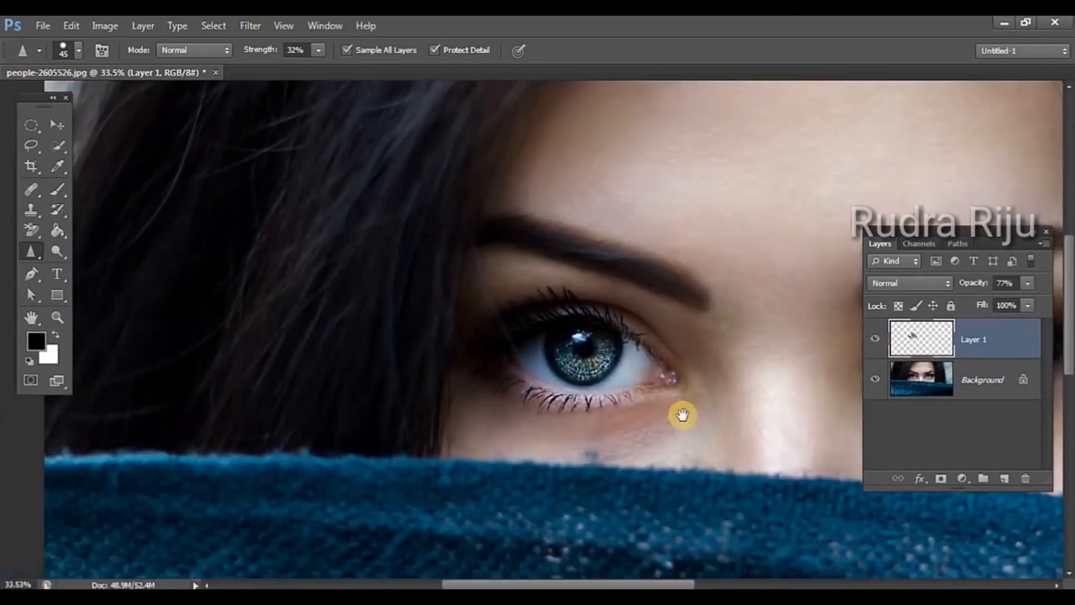
scroll(581, 364, down, 2)
scroll(595, 366, down, 1)
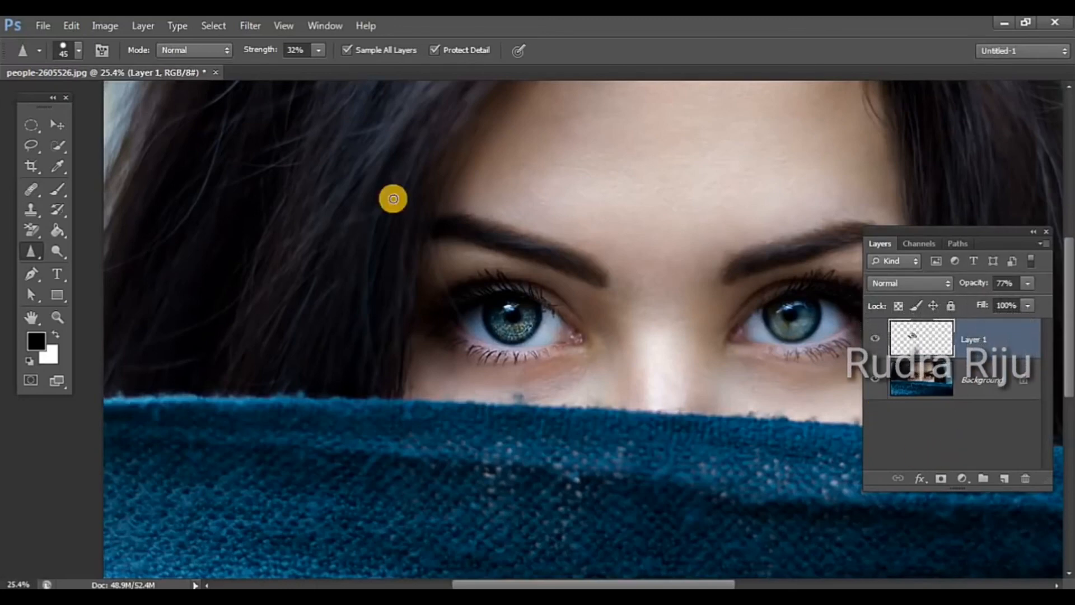
click(248, 24)
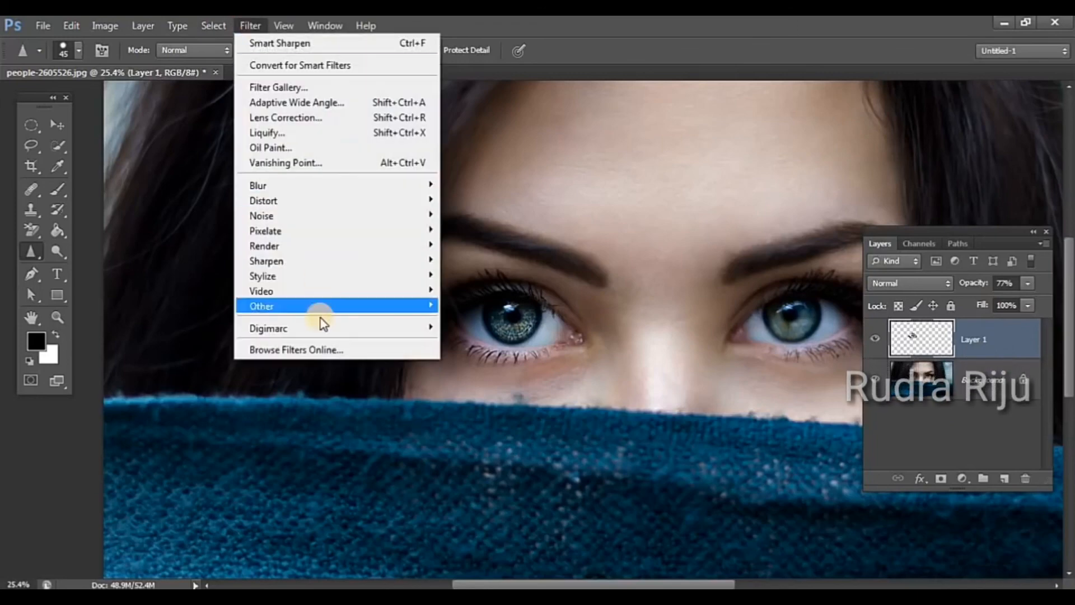
mouse_move(320, 308)
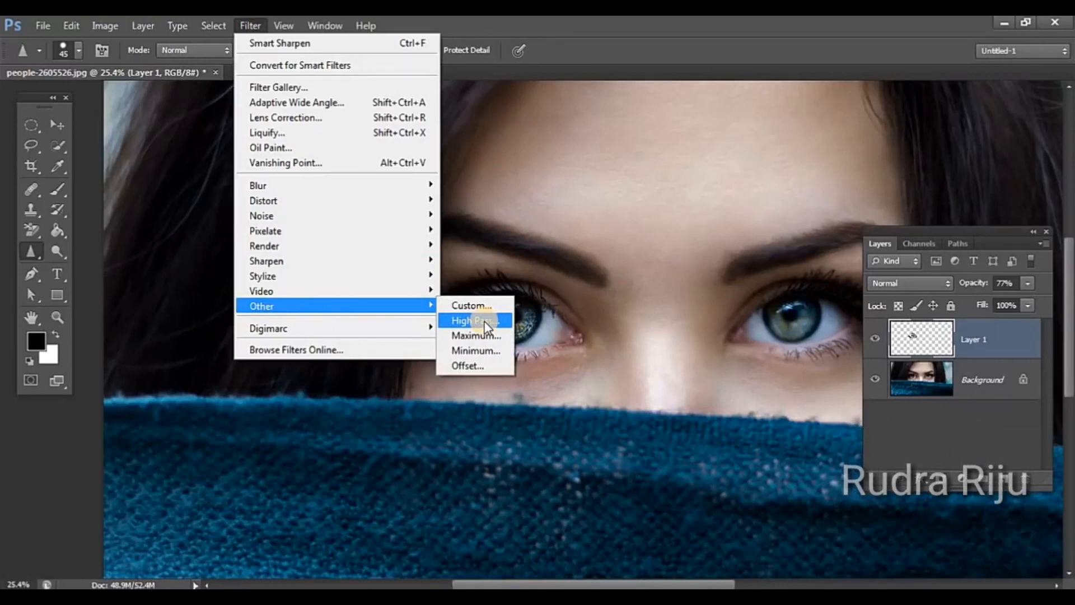
click(963, 422)
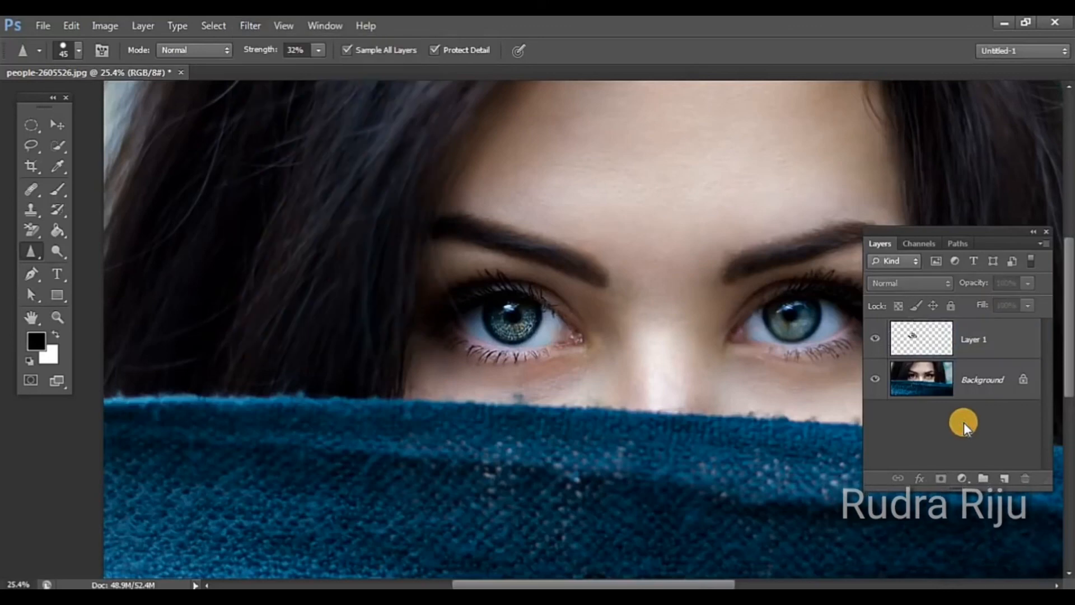